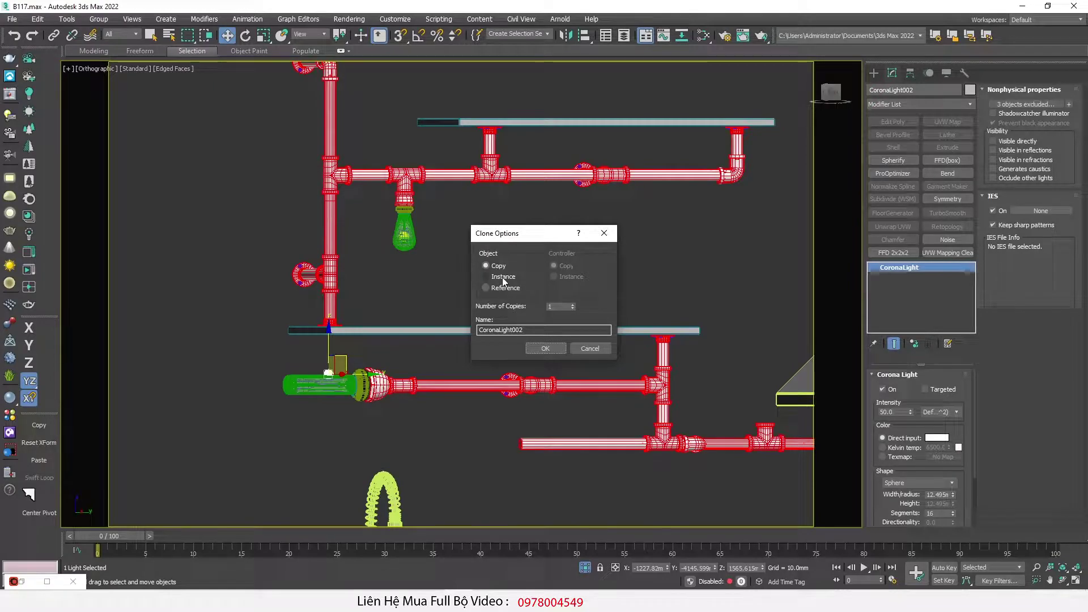
Step: Clone the sphere light as a single instance beside the lower-left horizontal tube bulb
left_click(546, 349)
mouse_move(334, 351)
middle_mouse_down("alt")
mouse_move(304, 376)
mouse_move(291, 360)
mouse_move(301, 354)
middle_mouse_up("alt")
key("f")
scroll(377, 354, "down", 12)
middle_click_drag(371, 334, 267, 344, "alt")
left_click(831, 93)
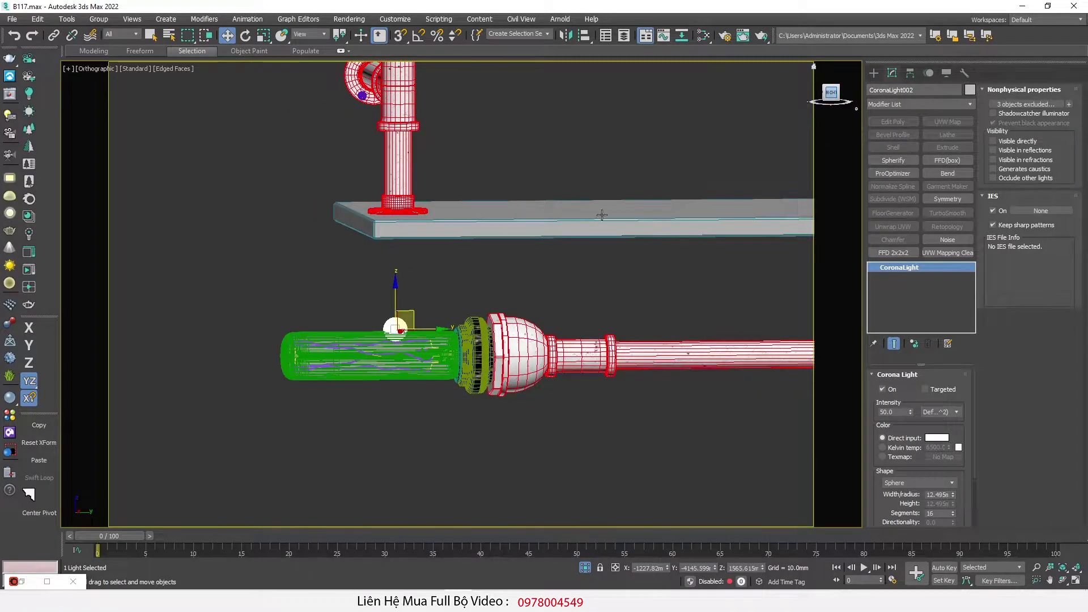
scroll(300, 327, "up", 4)
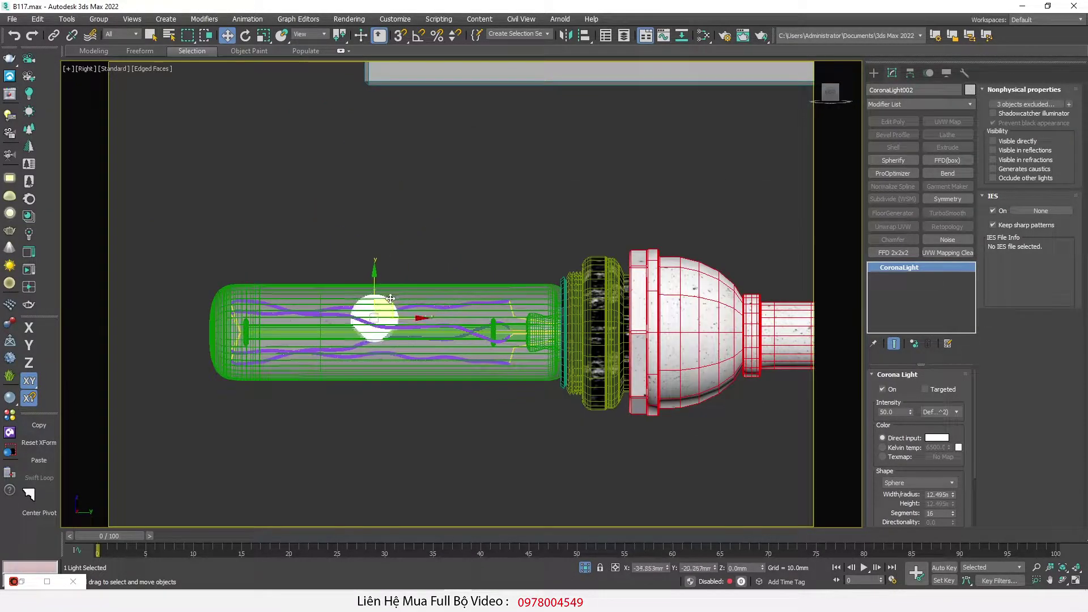
Step: Stretch the cloned light lengthwise to fill the horizontal tube bulb and centre it inside the glass
key("r")
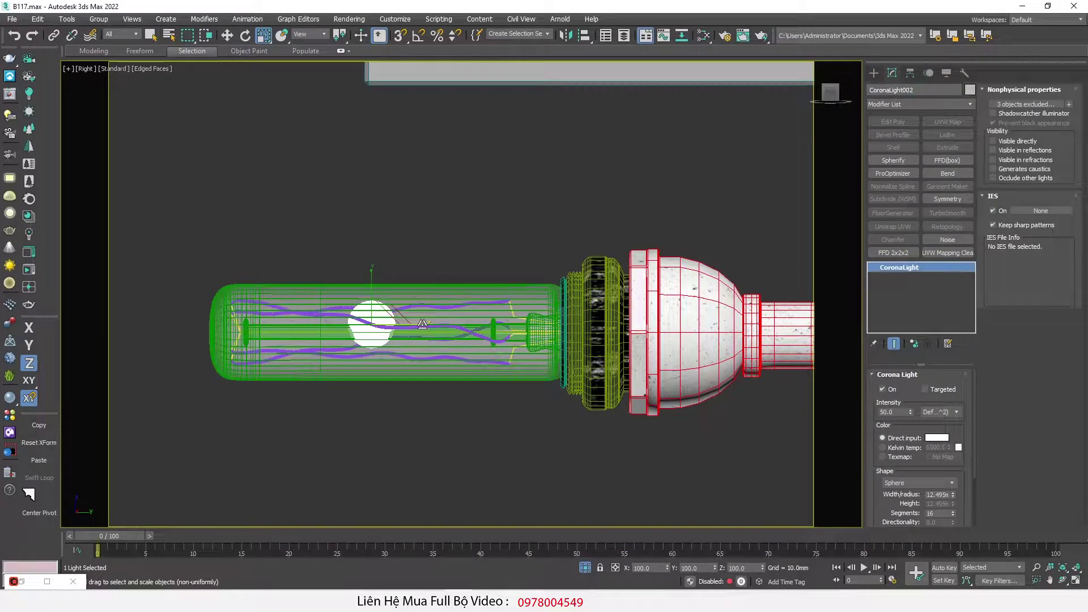
left_click_drag(423, 324, 669, 299)
key("w")
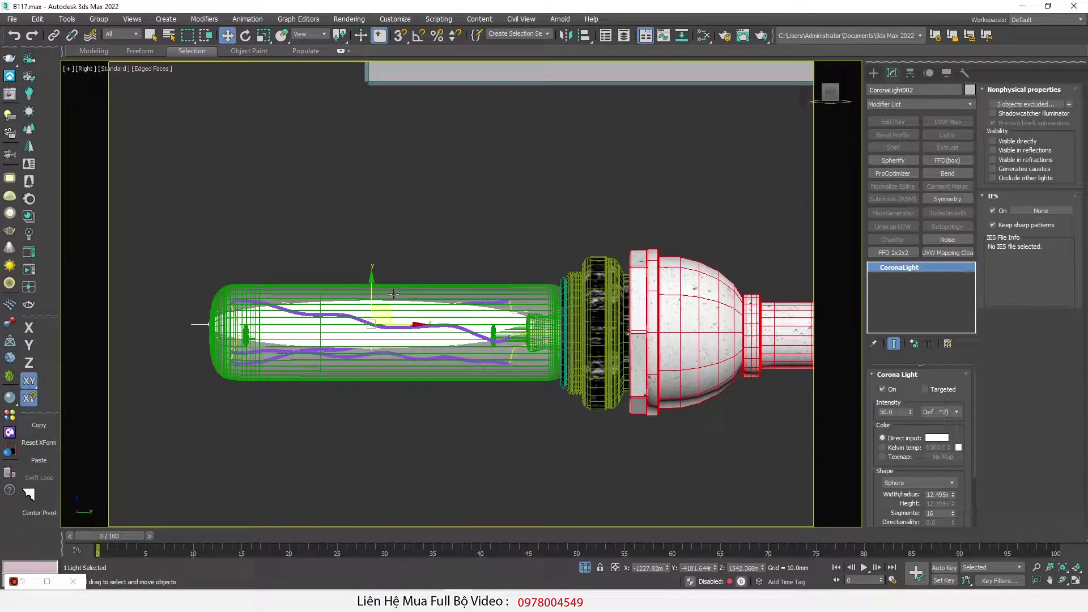
left_click_drag(384, 306, 390, 313)
middle_click_drag(390, 313, 373, 329, "alt")
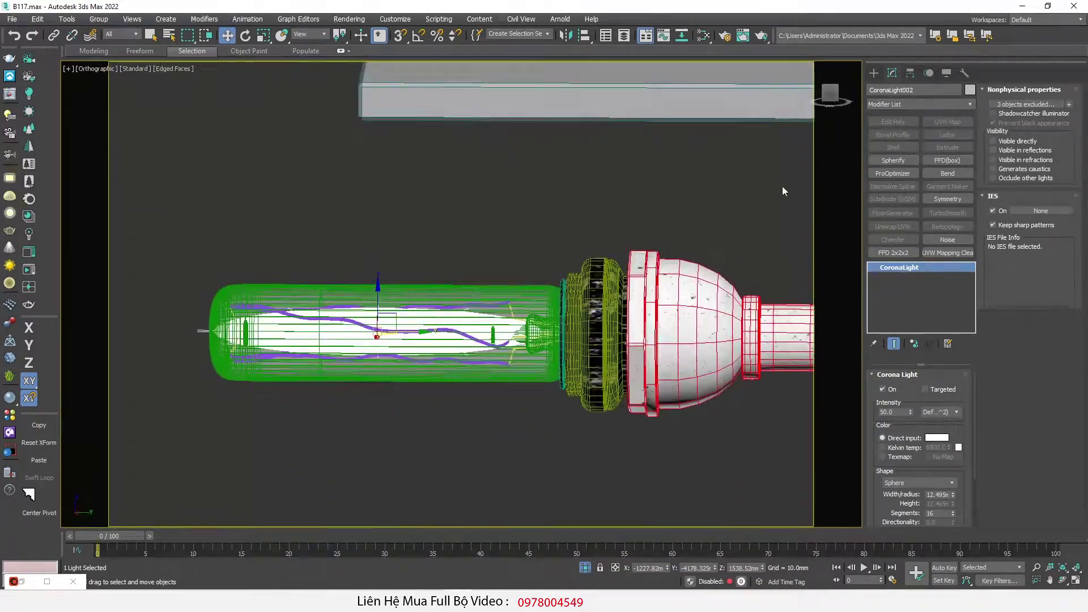
left_click(829, 94)
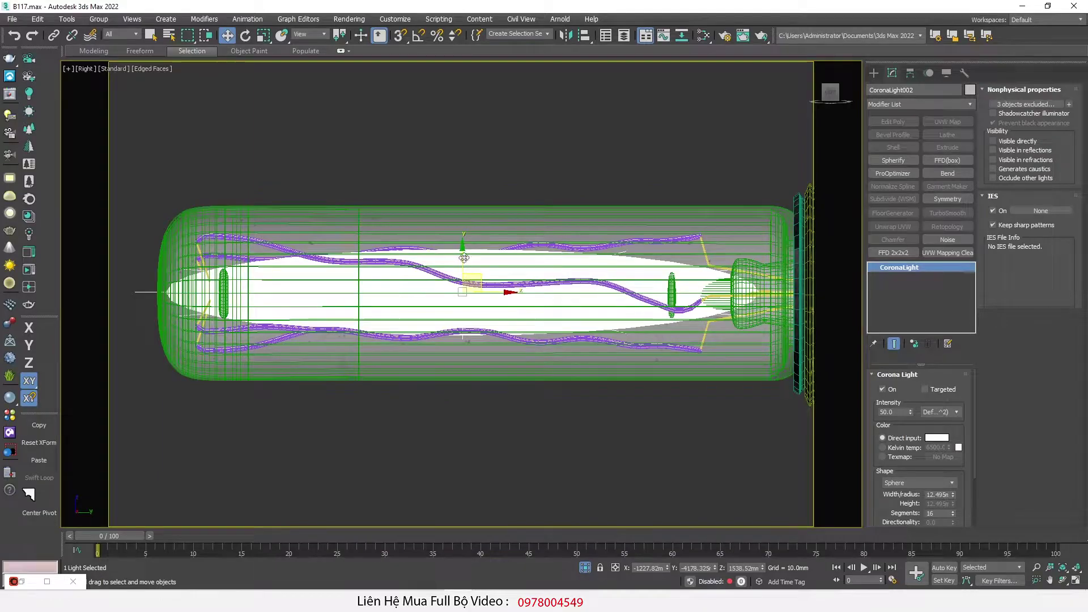
scroll(341, 252, "down", 6)
scroll(389, 260, "up", 5)
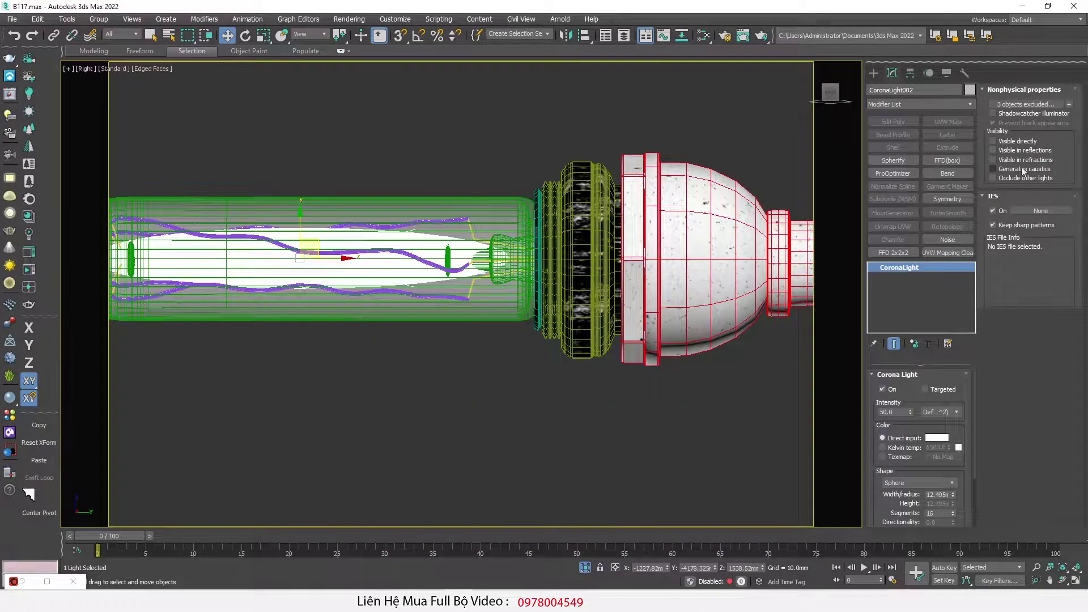
Step: Check which objects are excluded from the stretched light's illumination
left_click(1025, 104)
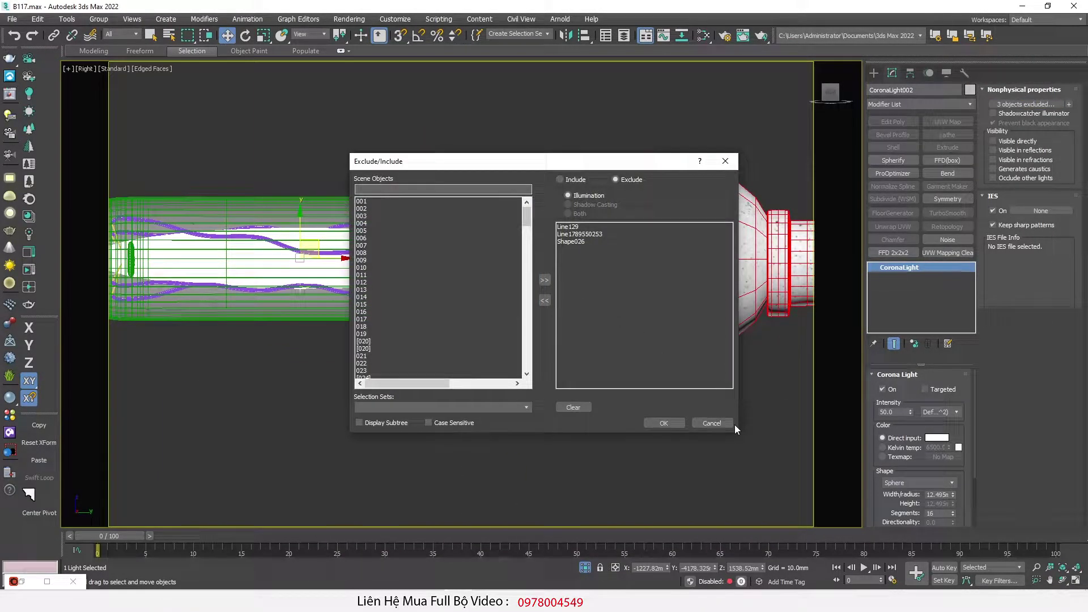
left_click(719, 421)
scroll(295, 256, "down", 6)
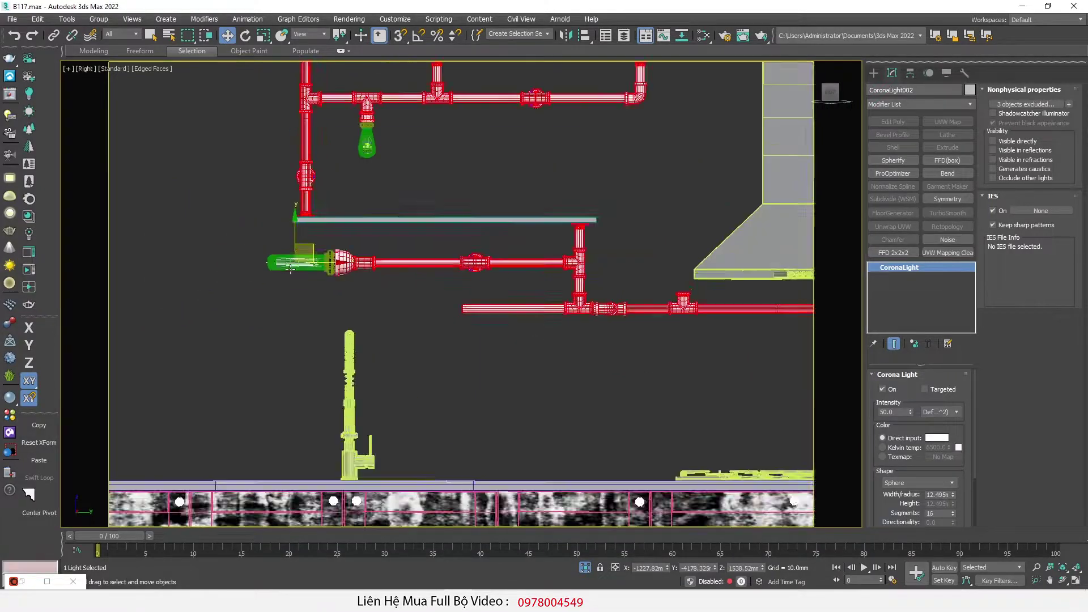
Step: Clone the sphere light in the hanging bulb under the upper-left shelf as an instance near the bulbs on the right vertical pipe
scroll(396, 137, "up", 4)
scroll(298, 159, "up", 8)
key("F3")
left_click(316, 172)
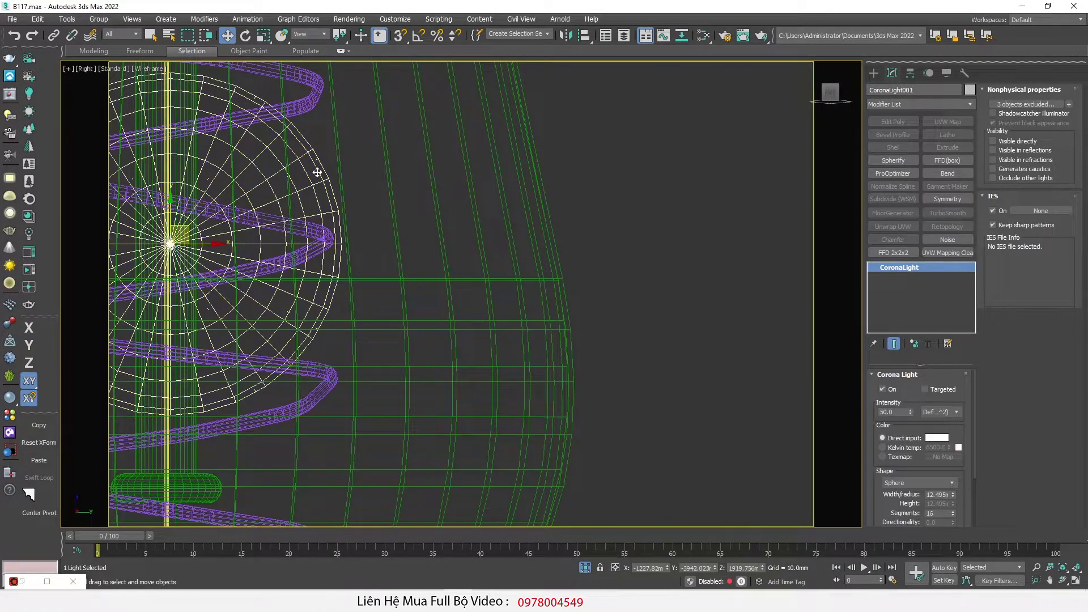
key("F3")
scroll(301, 243, "down", 10)
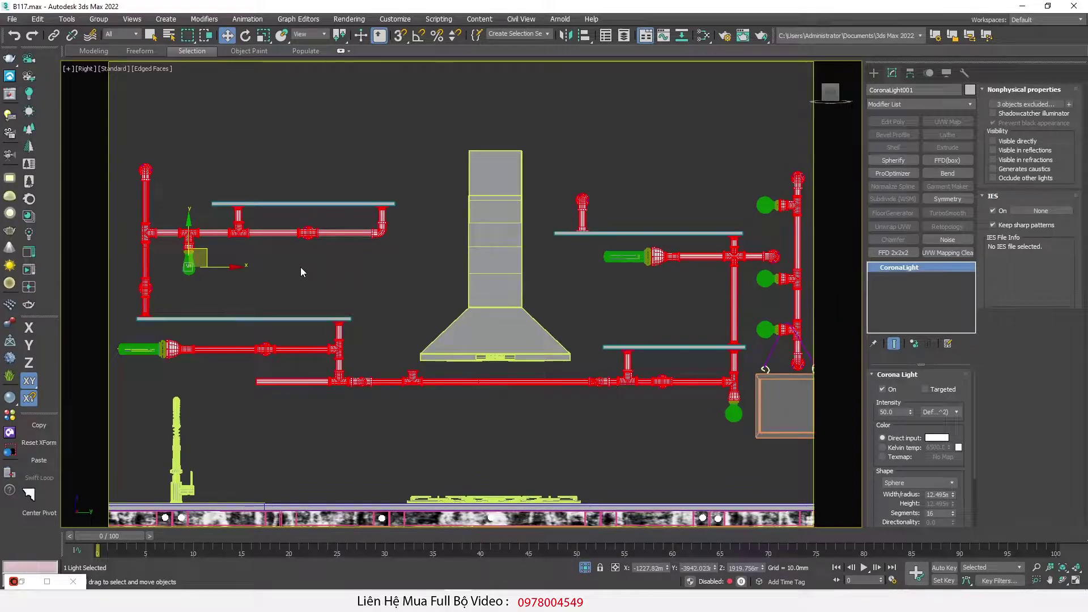
left_click_drag(229, 267, 794, 267, "shift")
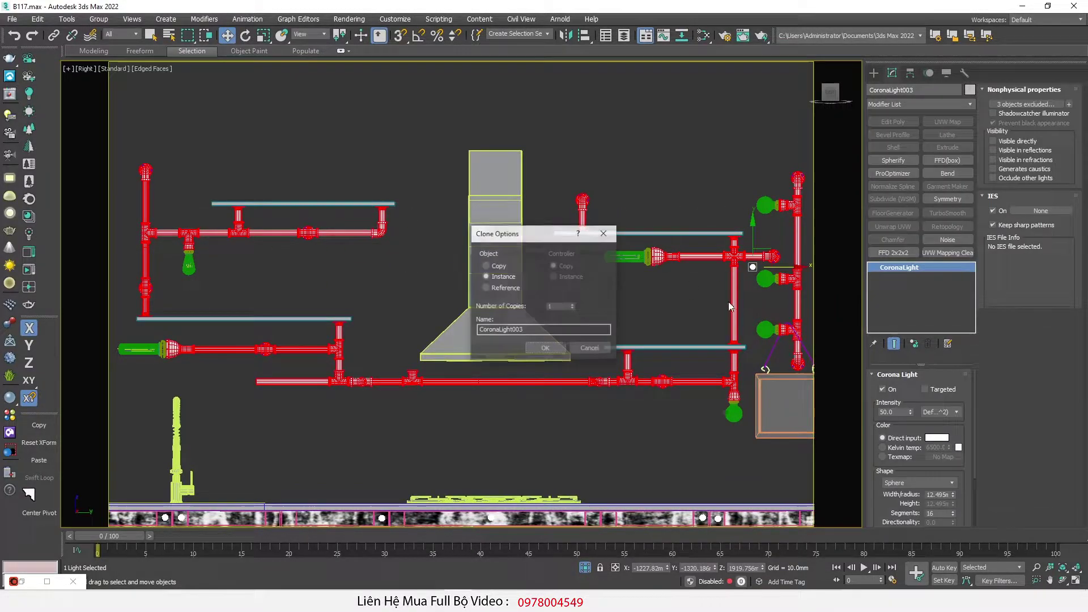
left_click(524, 347)
scroll(452, 273, "up", 10)
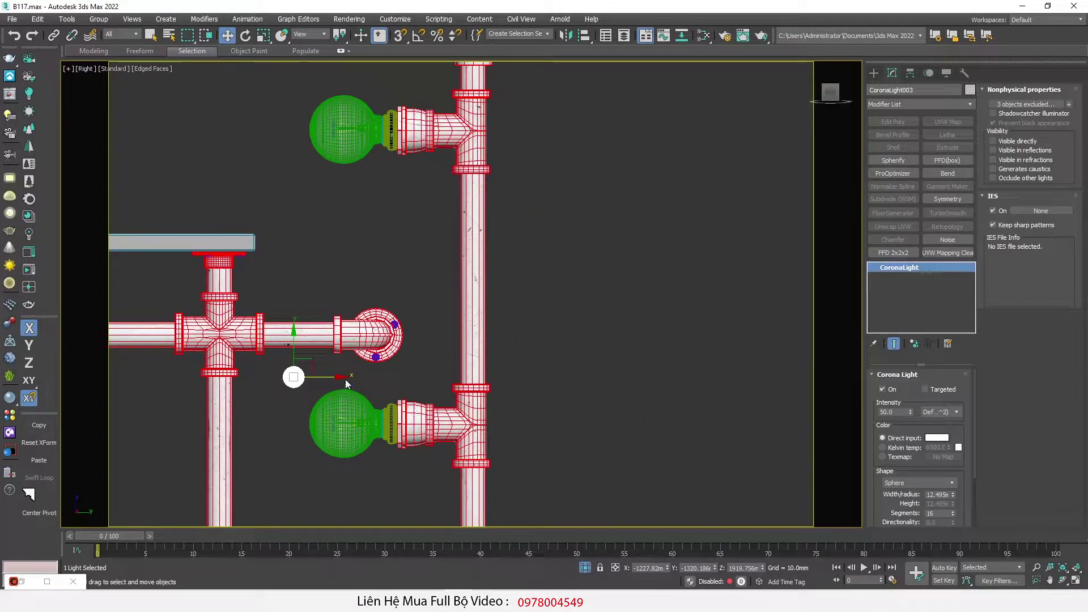
Step: Clone the sphere light down from the top bulb of the right vertical pipe as three instances
scroll(379, 108, "down", 8)
left_click_drag(368, 104, 369, 196, "shift")
left_click(545, 348)
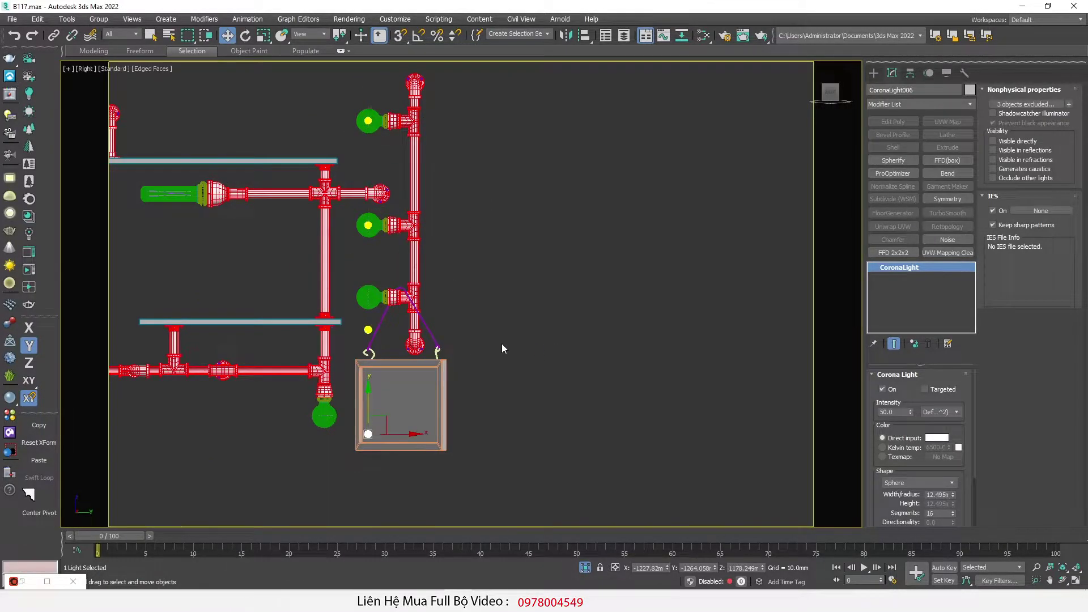
Step: Move the two lower light copies into the third bulb of the vertical pipe and the hanging bulb below the right shelf
scroll(368, 297, "up", 10)
middle_click_drag(381, 301, 388, 364)
left_click_drag(395, 324, 395, 139)
scroll(518, 110, "down", 6)
left_click(476, 406)
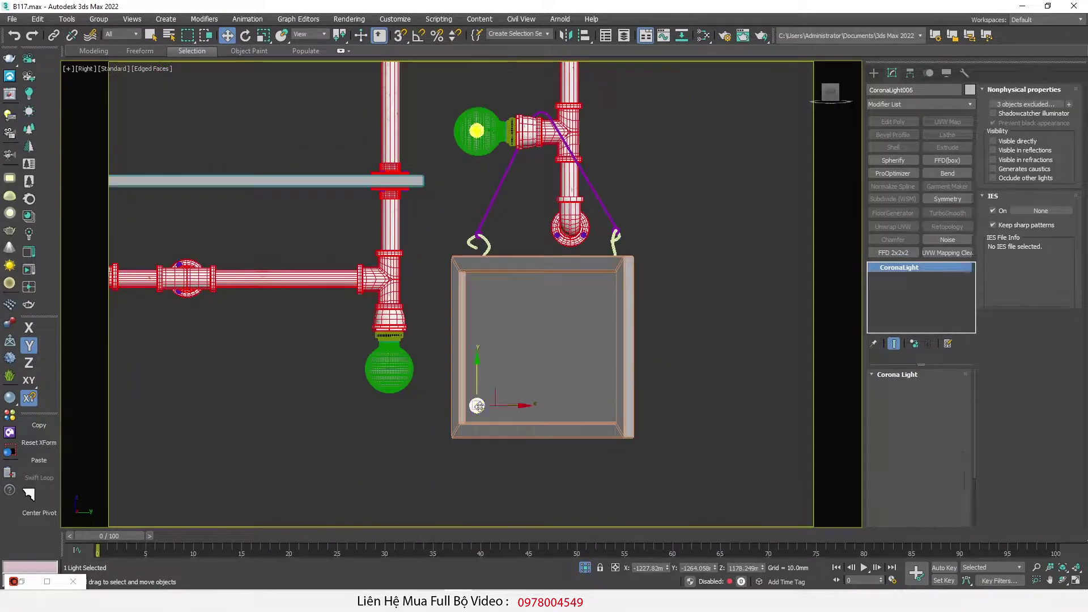
left_click_drag(494, 388, 407, 352)
Step: Select the stretched light inside the lower-left horizontal tube bulb
mouse_move(406, 358)
middle_mouse_down("alt")
mouse_move(374, 374)
mouse_move(390, 362)
middle_mouse_up("alt")
scroll(385, 363, "down", 8)
middle_click_drag(340, 363, 385, 349)
scroll(178, 328, "up", 10)
middle_click_drag(181, 327, 737, 262)
scroll(469, 250, "up", 6)
left_click(469, 250)
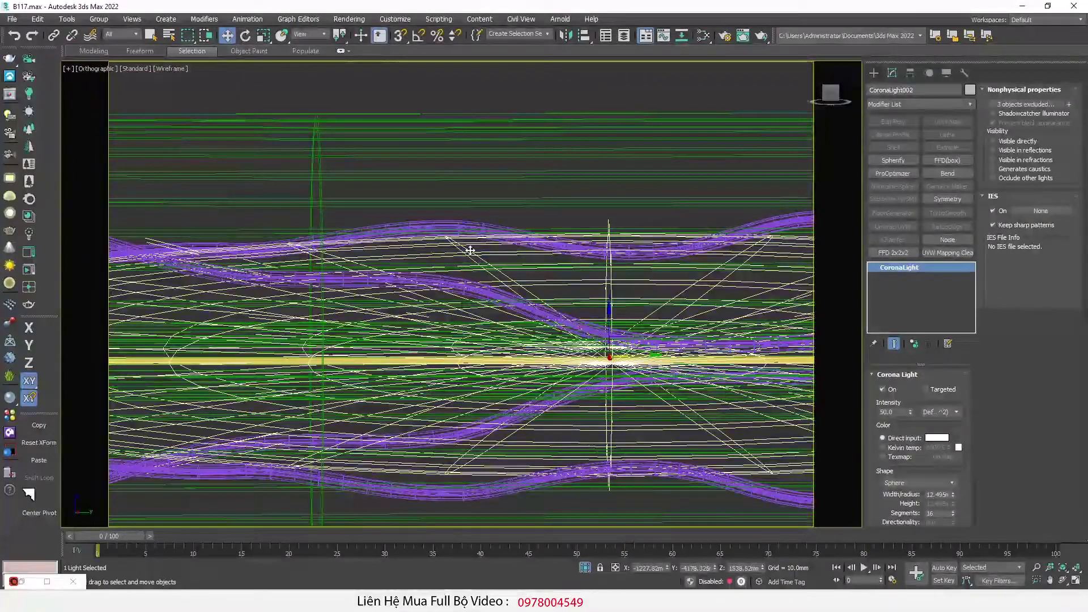
scroll(258, 305, "down", 15)
scroll(379, 299, "up", 2)
left_click_drag(260, 305, 340, 306, "shift")
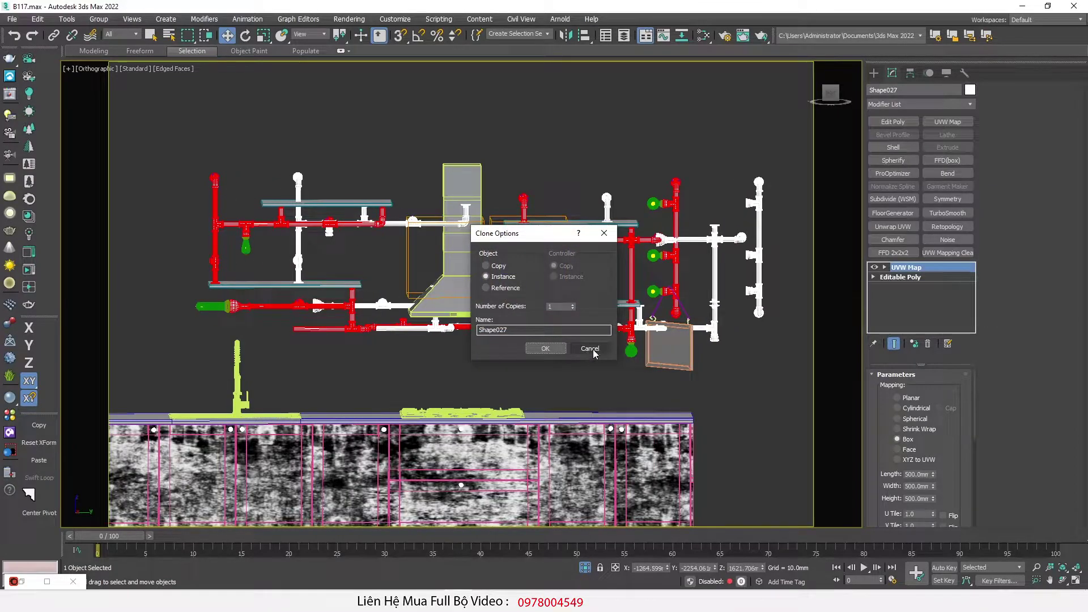
left_click(590, 350)
key("ctrl+z")
Step: Clone the stretched light as an instance into the right horizontal tube bulb and centre it inside the glass
scroll(227, 319, "up", 2)
middle_click_drag(264, 315, 247, 322)
mouse_move(212, 290)
left_mouse_down("shift")
mouse_move(643, 240)
mouse_move(695, 199)
left_mouse_up("shift")
left_click(548, 347)
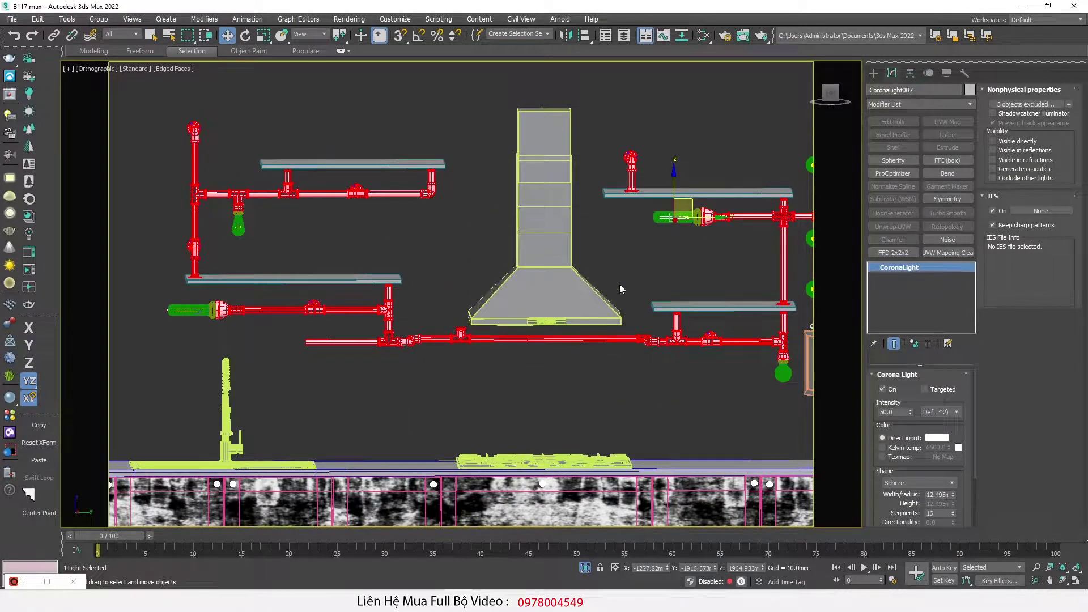
middle_click_drag(620, 284, 518, 334)
left_click(830, 94)
scroll(573, 250, "up", 5)
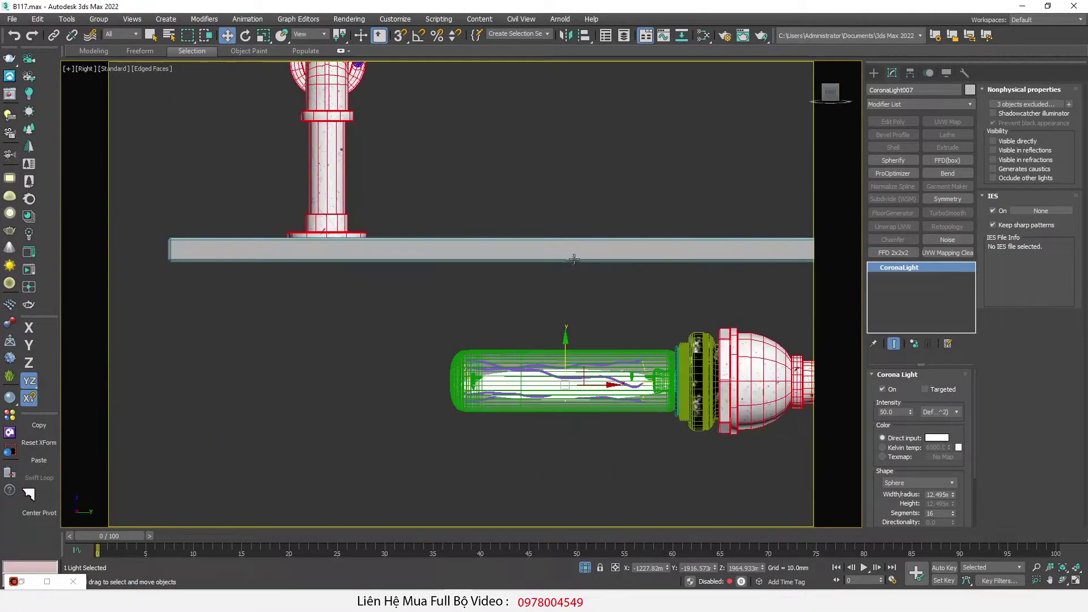
scroll(596, 357, "up", 1)
left_click_drag(561, 390, 543, 382)
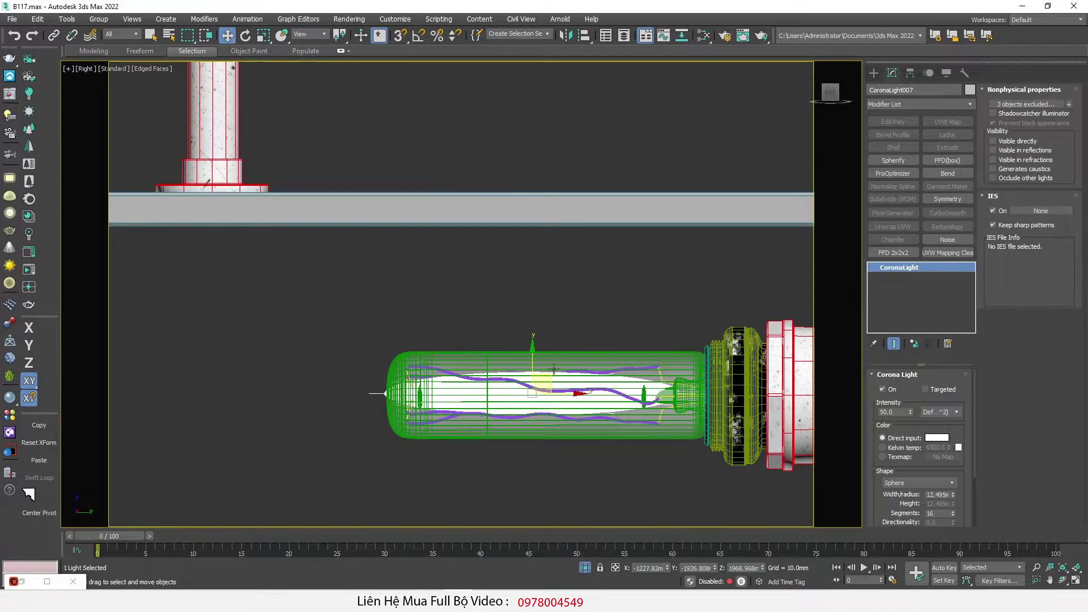
Step: Switch the viewport to CoronaCamera006
scroll(560, 362, "down", 5)
mouse_move(562, 360)
middle_mouse_down("alt")
mouse_move(527, 372)
mouse_move(415, 367)
mouse_move(562, 365)
middle_mouse_up("alt")
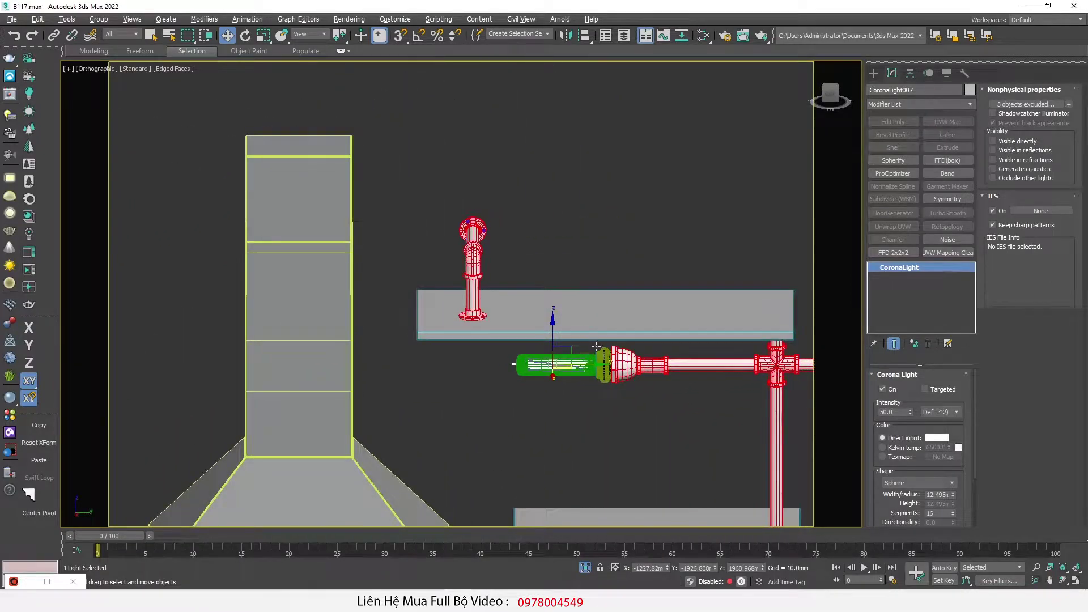
scroll(571, 298, "down", 6)
key("c")
double_click(532, 253)
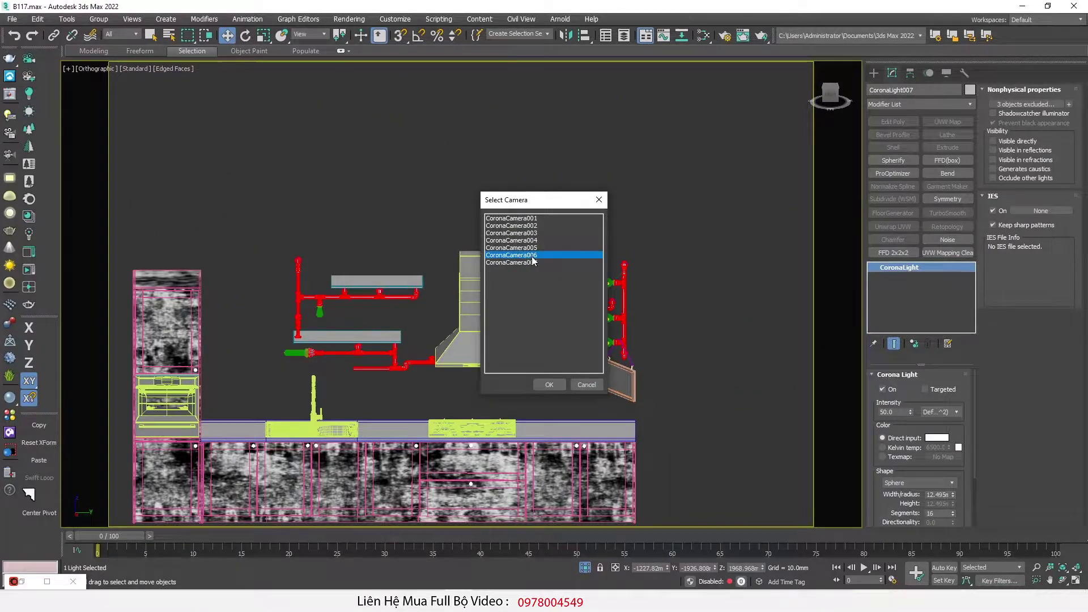
right_click(531, 261)
left_click(574, 194)
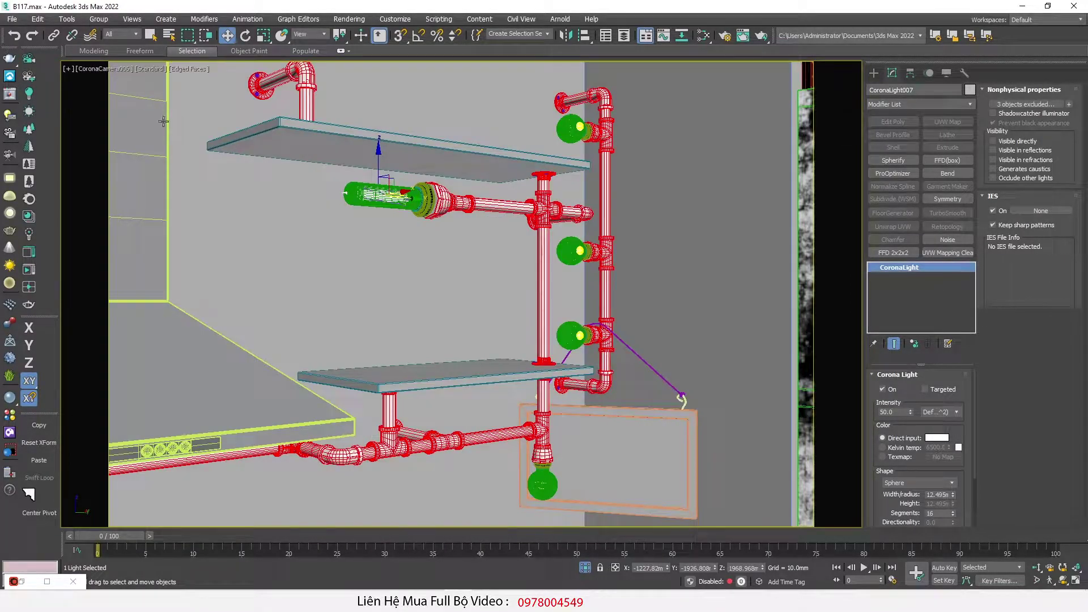
Step: Generate a Corona Interactive LightMix setup separated by instanced lights and start an interactive render
key("F10")
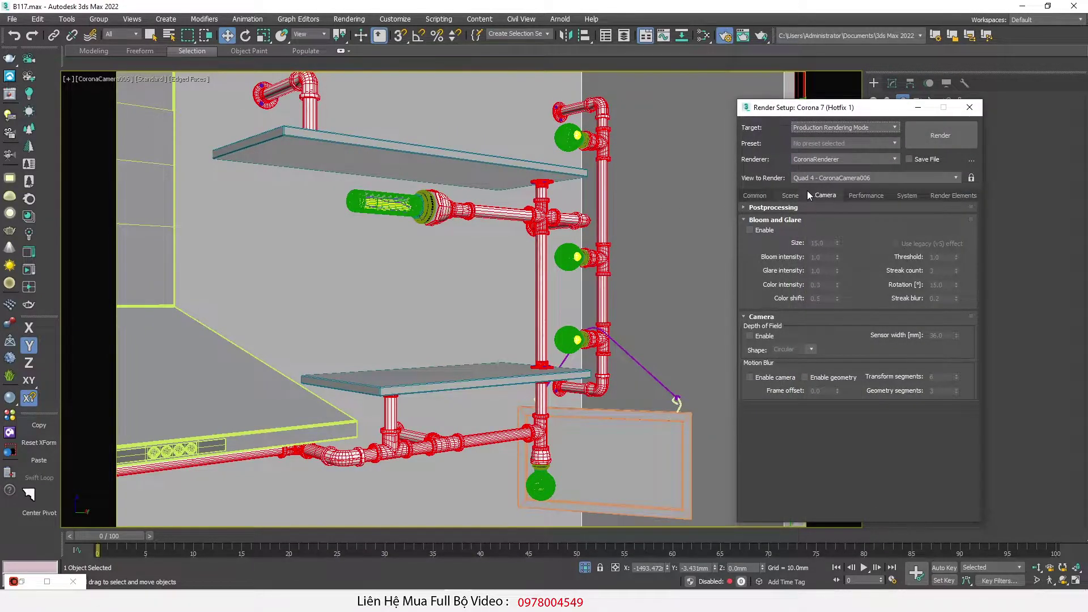
left_click(792, 234)
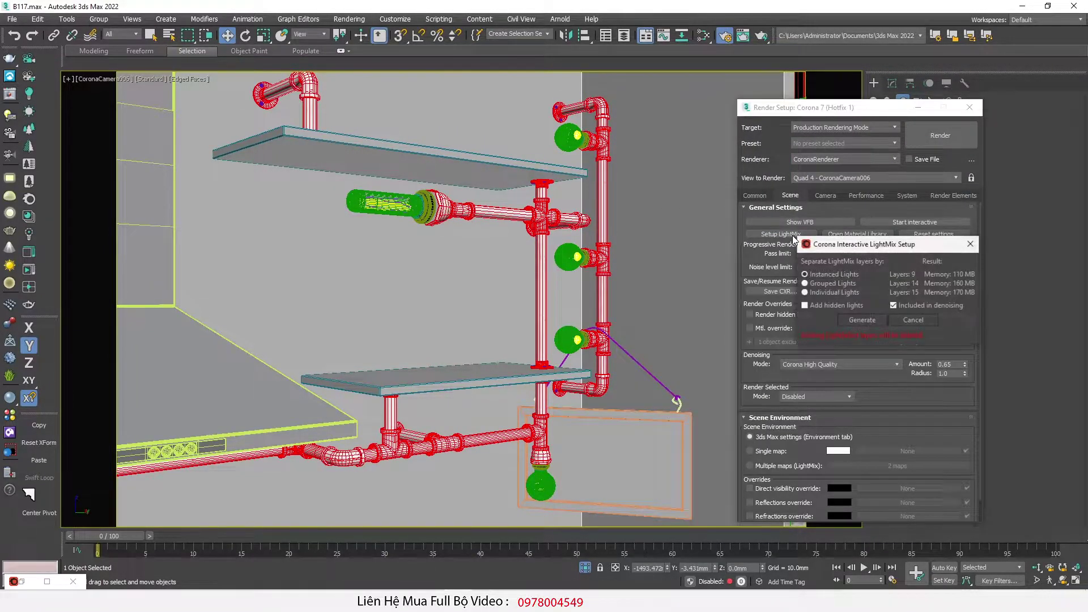
left_click(861, 321)
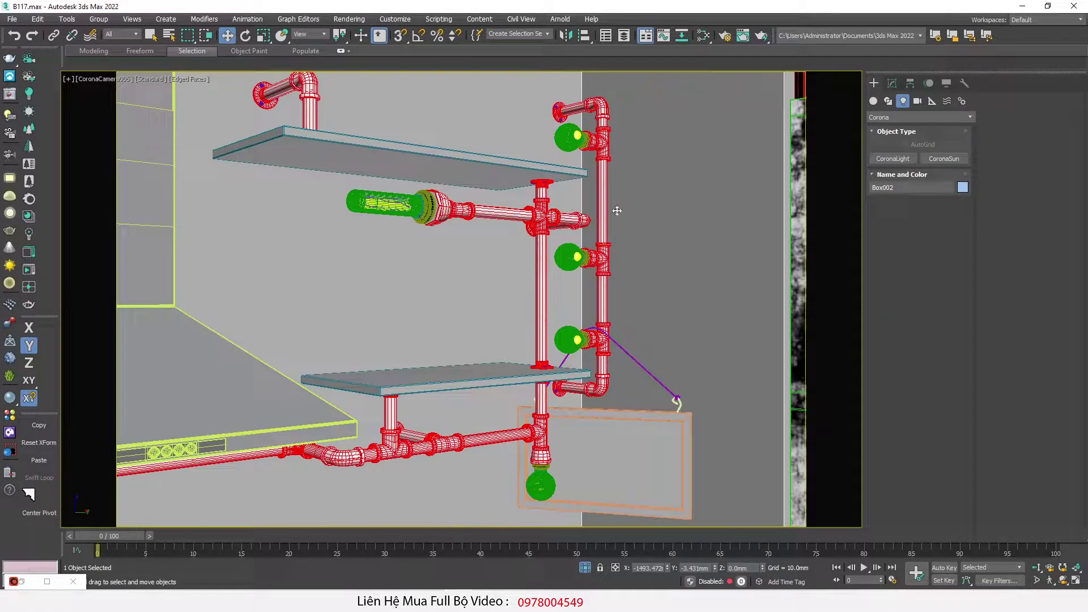
left_click(34, 267)
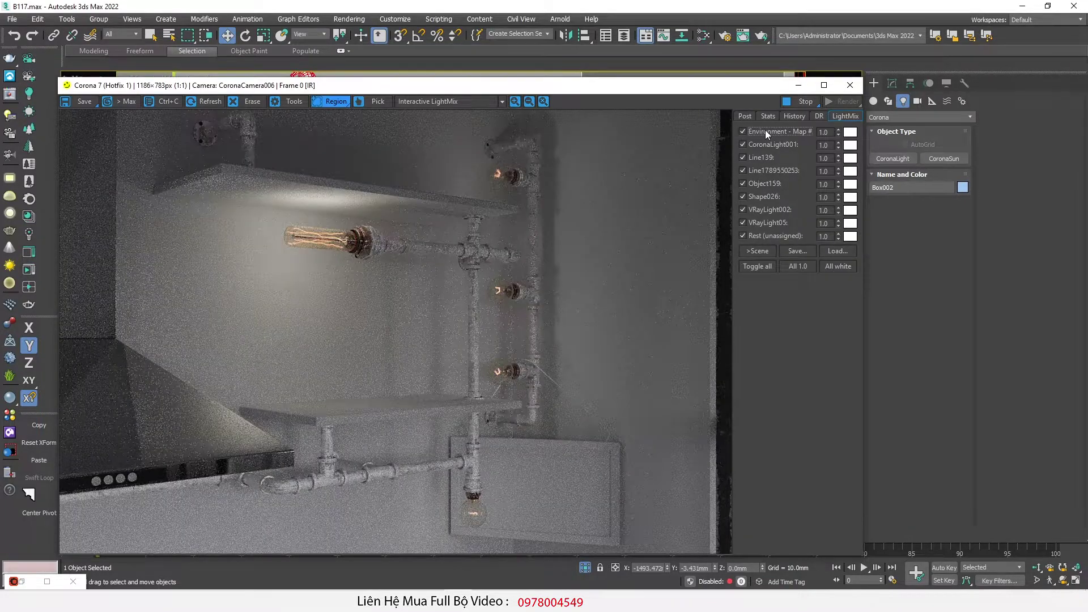
left_click(765, 131)
left_click(765, 131)
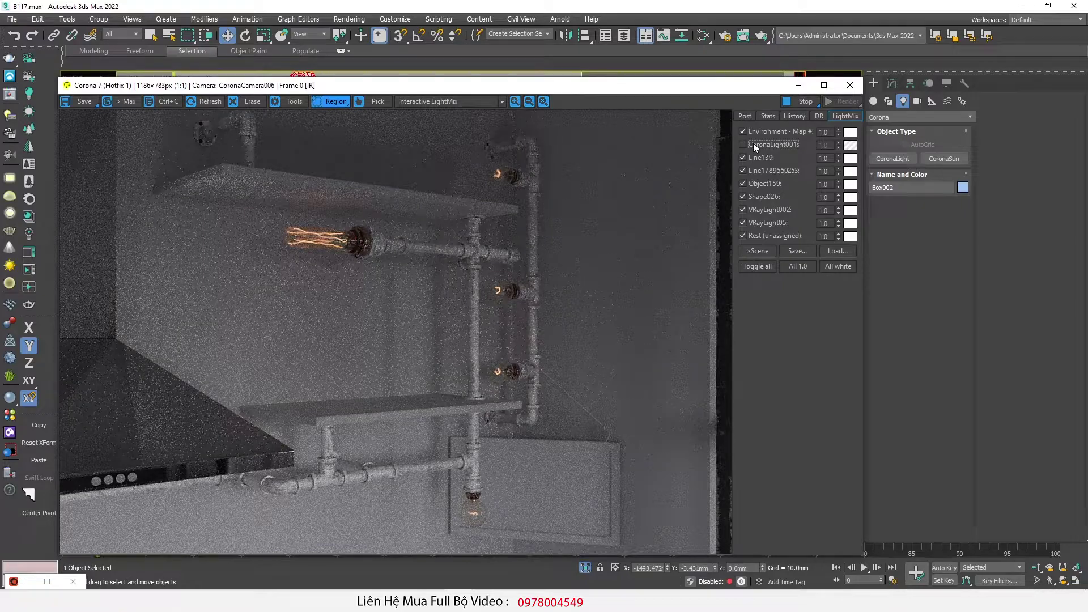
left_click(754, 158)
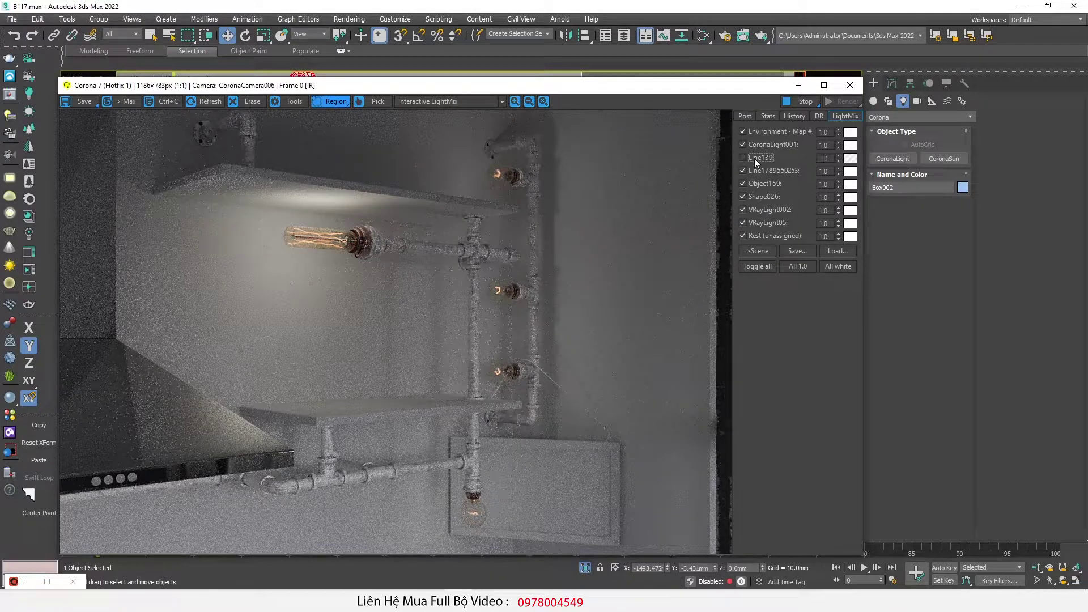
left_click(755, 158)
left_click(742, 170)
left_click(742, 170)
double_click(827, 171)
type("90")
key("Return")
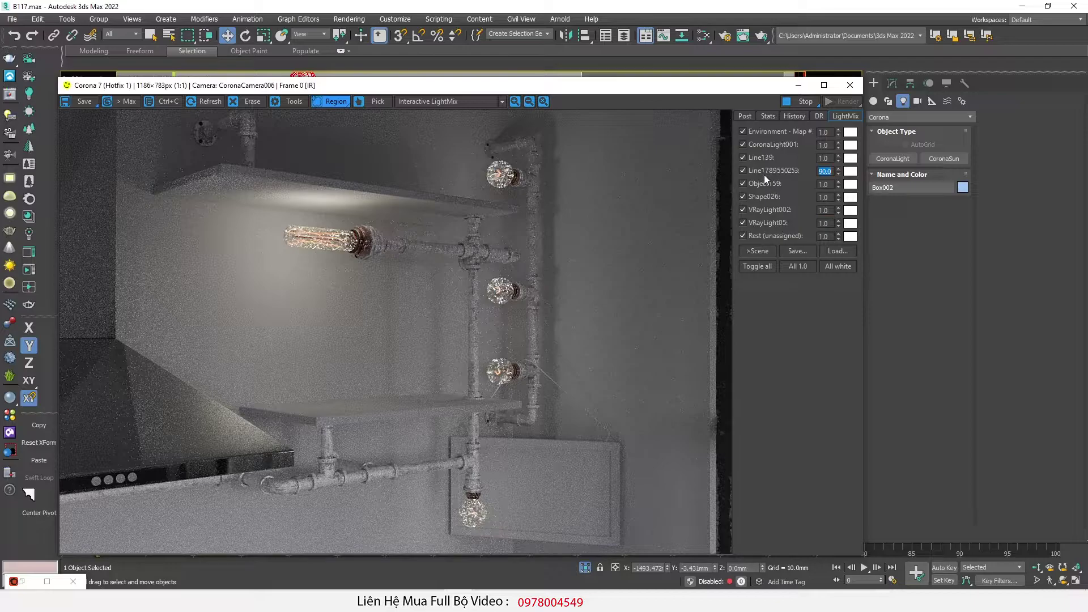
key("Return")
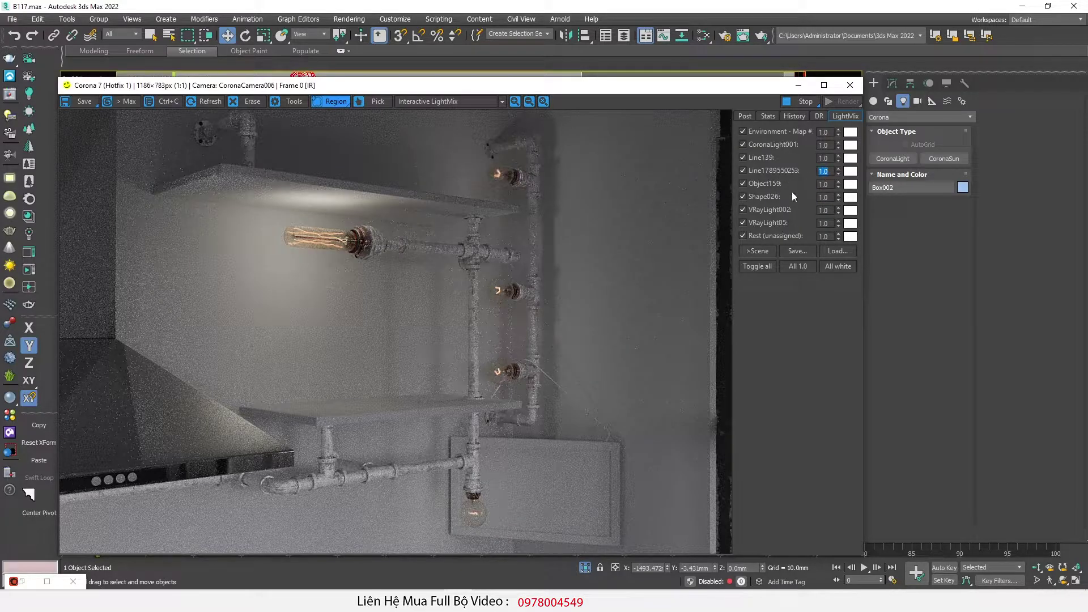
Step: Toggle the Object159 LightMix layer off and on to check its contribution, and close the render window
left_click(753, 184)
left_click(753, 184)
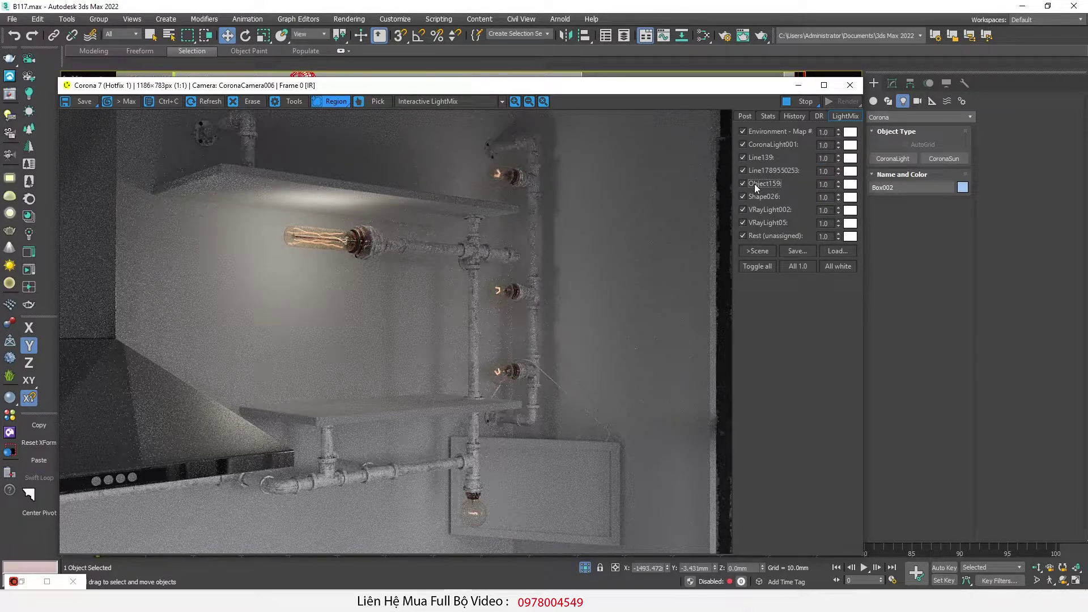
double_click(824, 185)
right_click(840, 211)
left_click(849, 85)
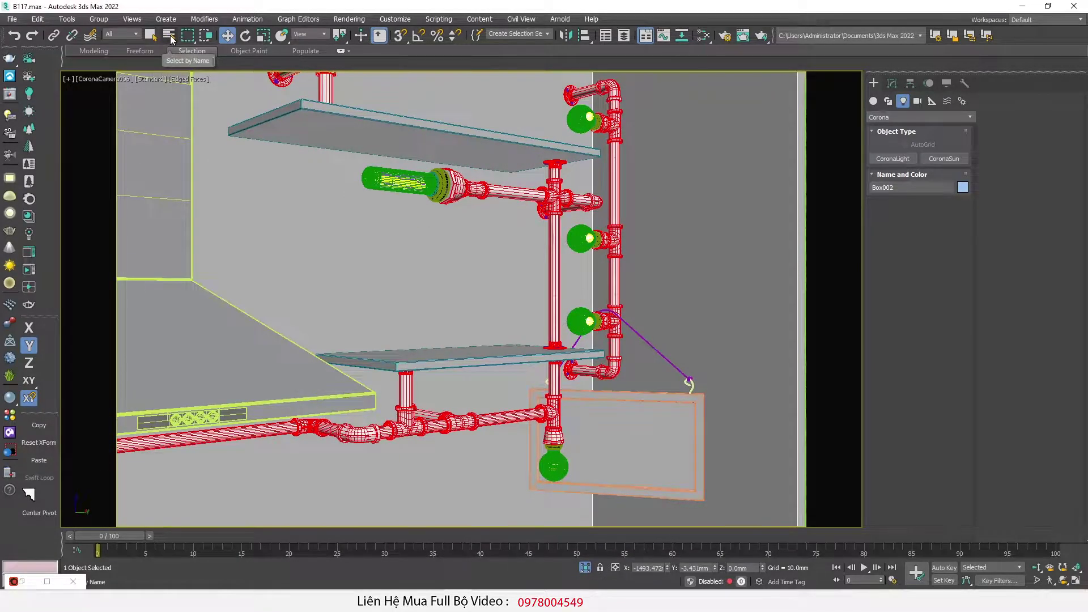
Step: Search the scene objects for "vra" and select VRayLight002
left_click(169, 35)
scroll(128, 181, "down", 10)
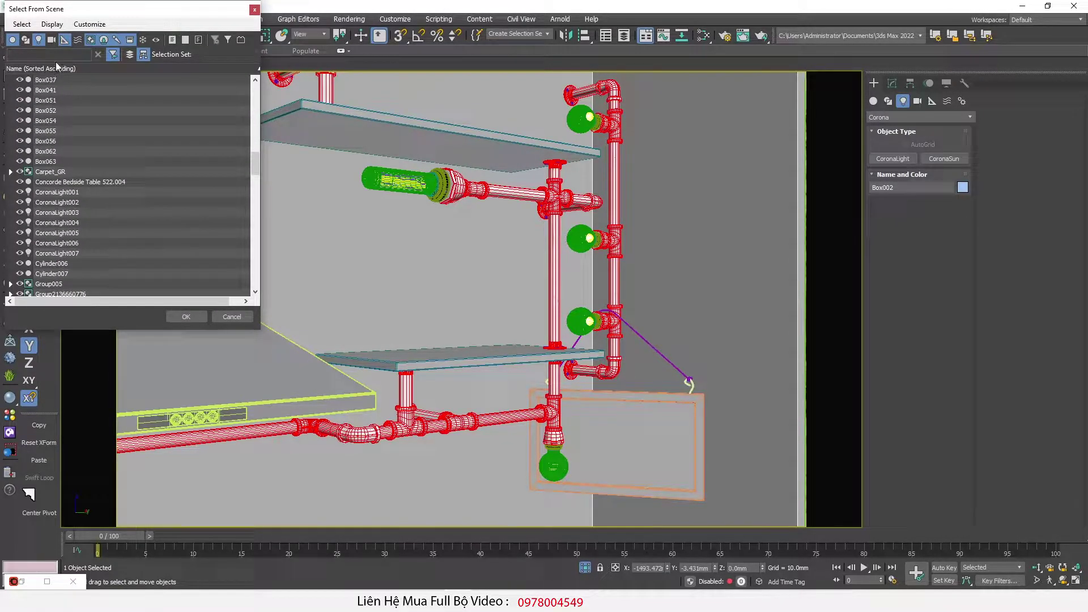
type("vra")
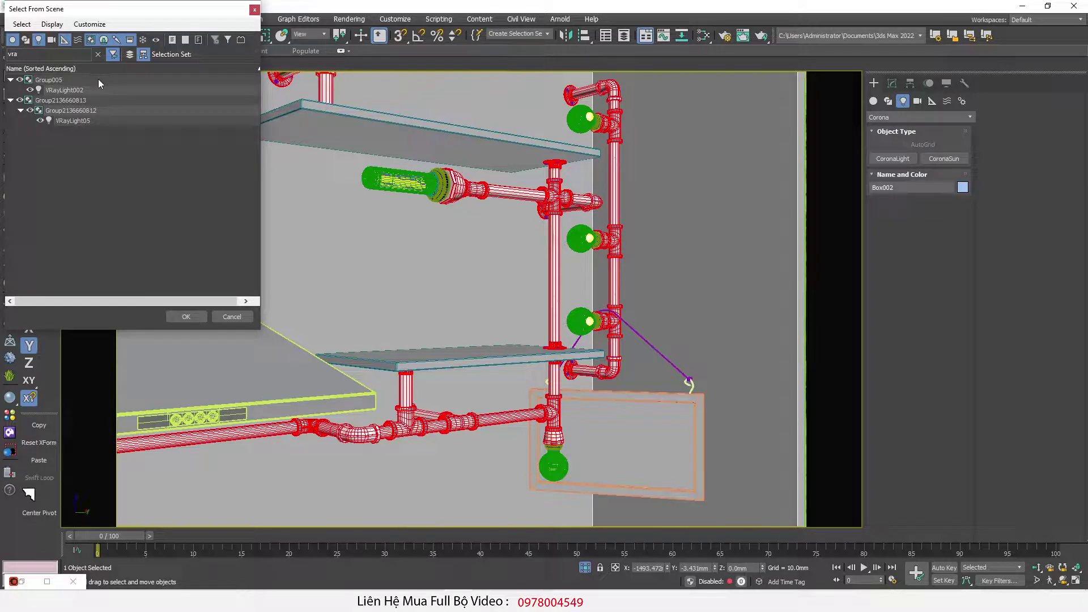
left_click(61, 89)
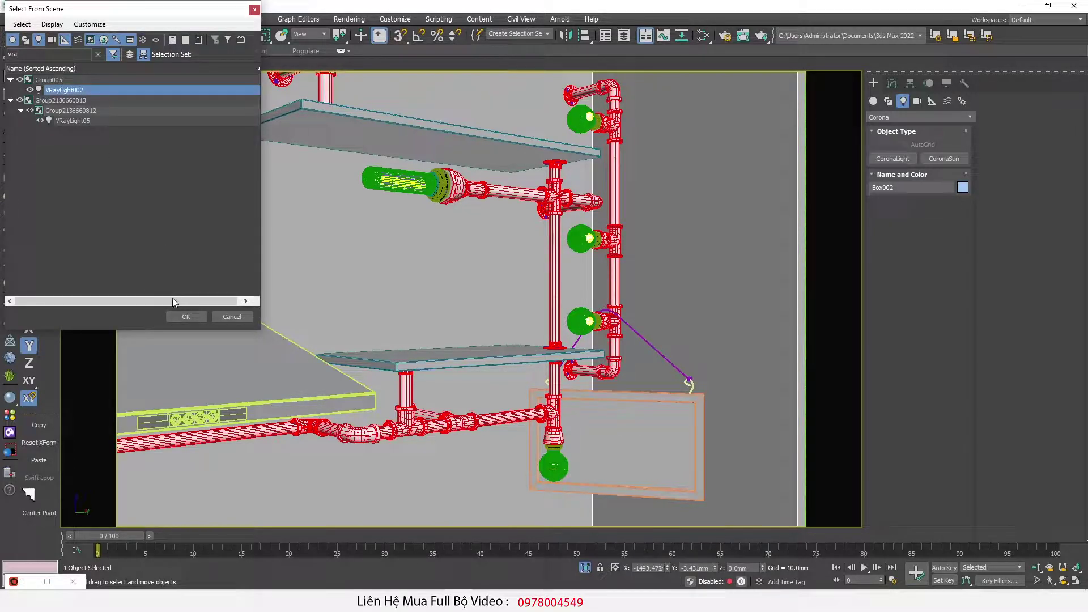
left_click(186, 316)
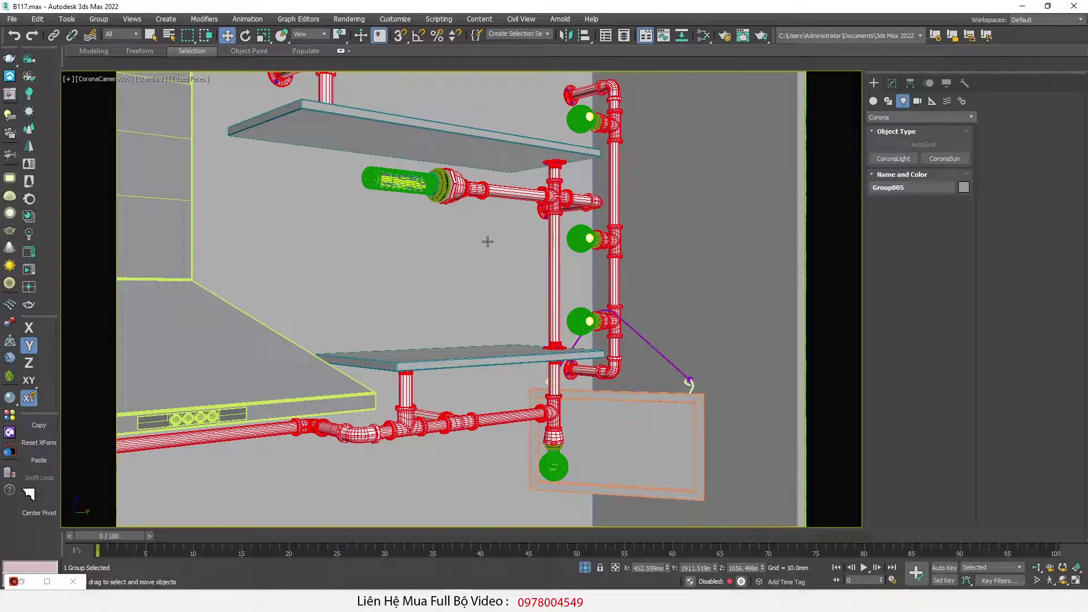
Step: Locate the selected wall lamp beside the bed from above in wireframe, and examine it shaded from an angled view
key("t")
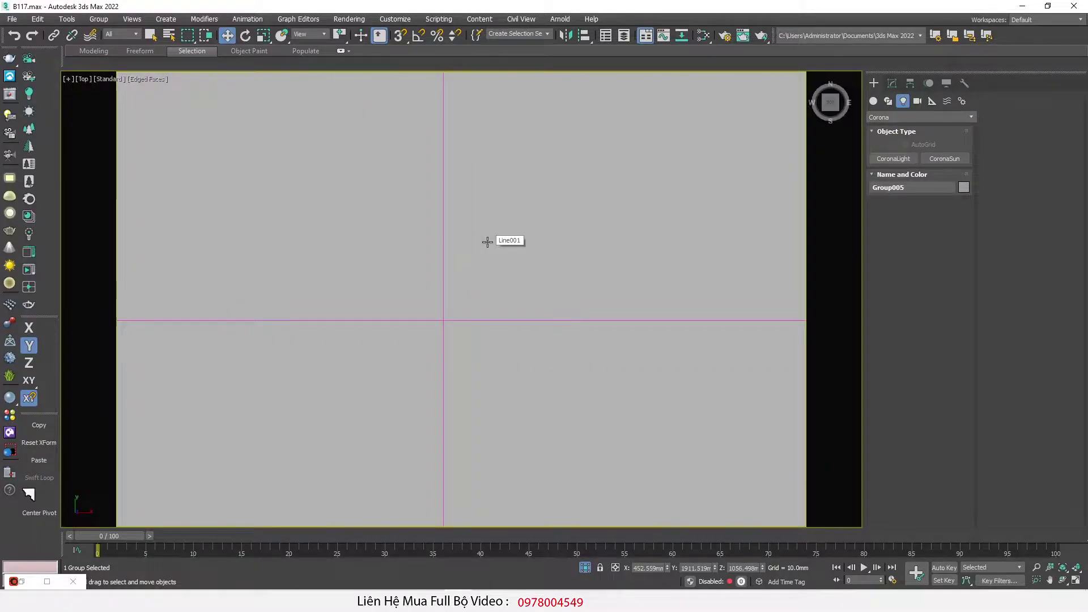
key("F3")
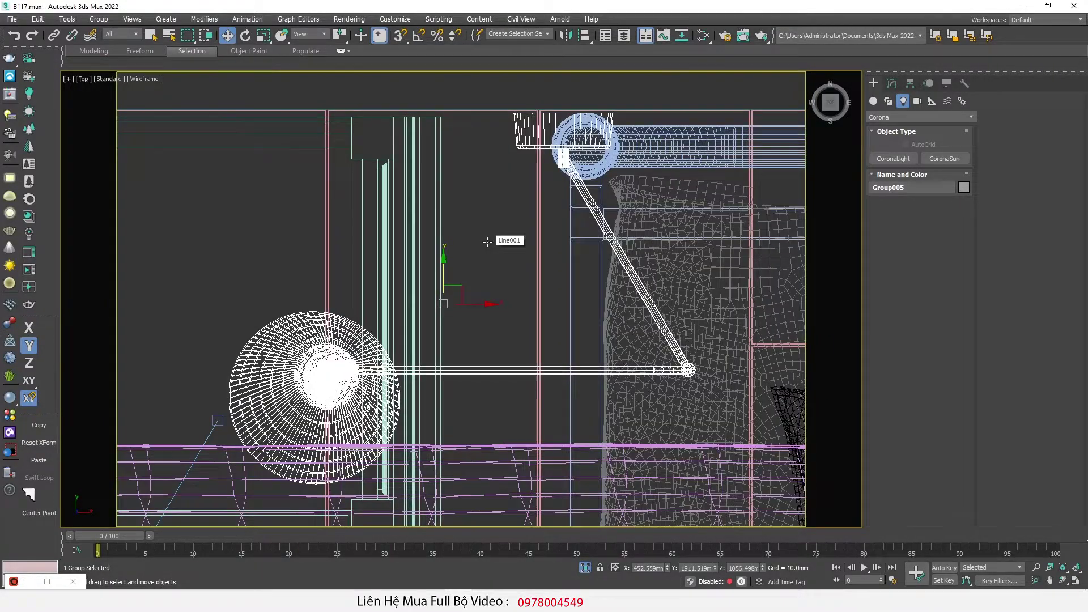
scroll(486, 242, "down", 4)
middle_click_drag(473, 279, 466, 220, "alt")
scroll(465, 259, "up", 6)
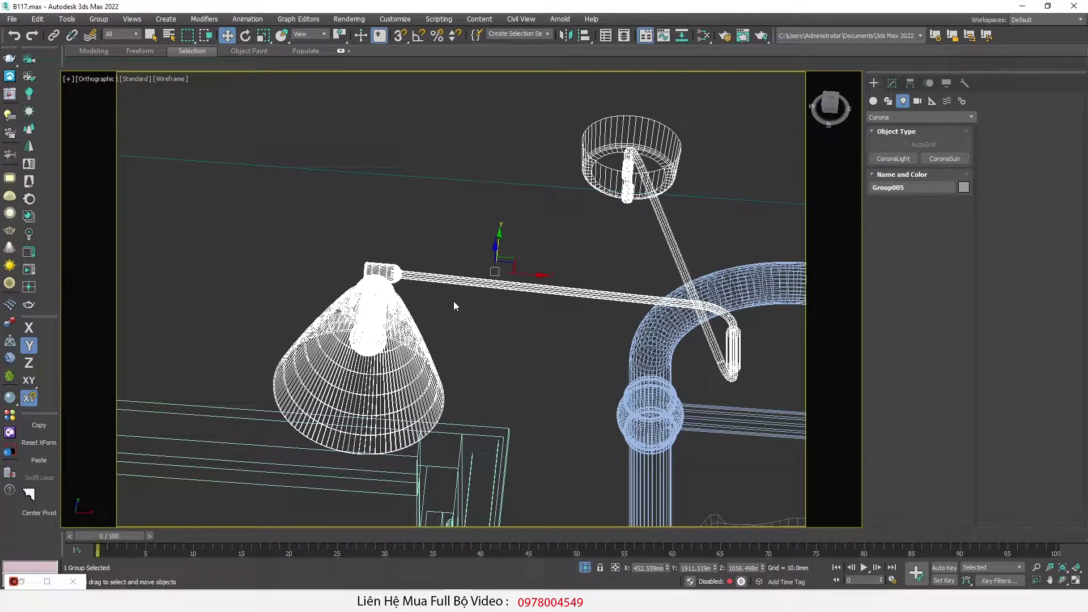
scroll(440, 250, "down", 5)
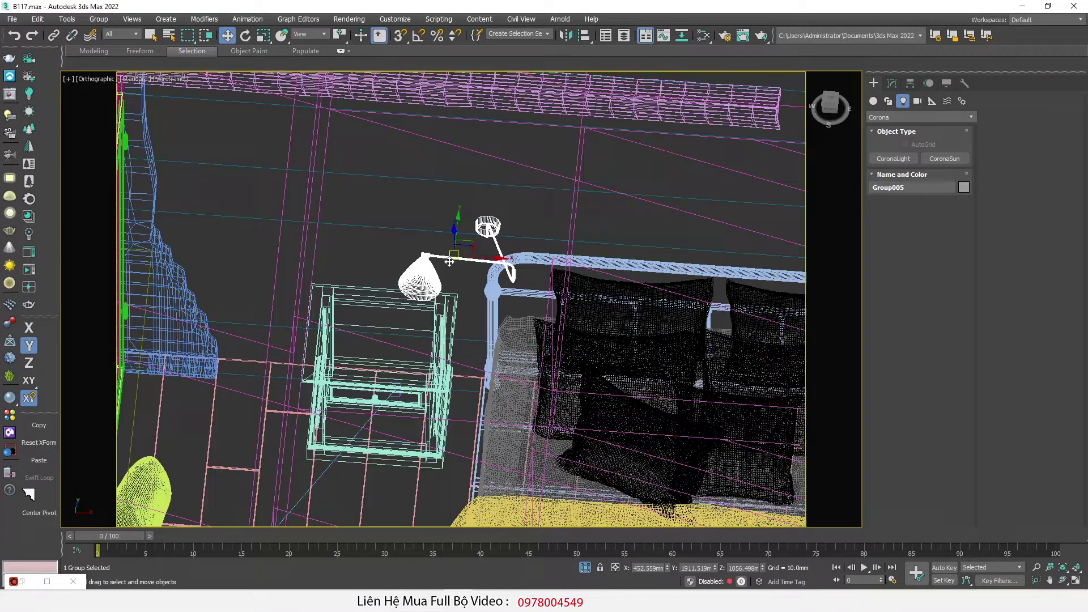
left_click(891, 83)
key("F3")
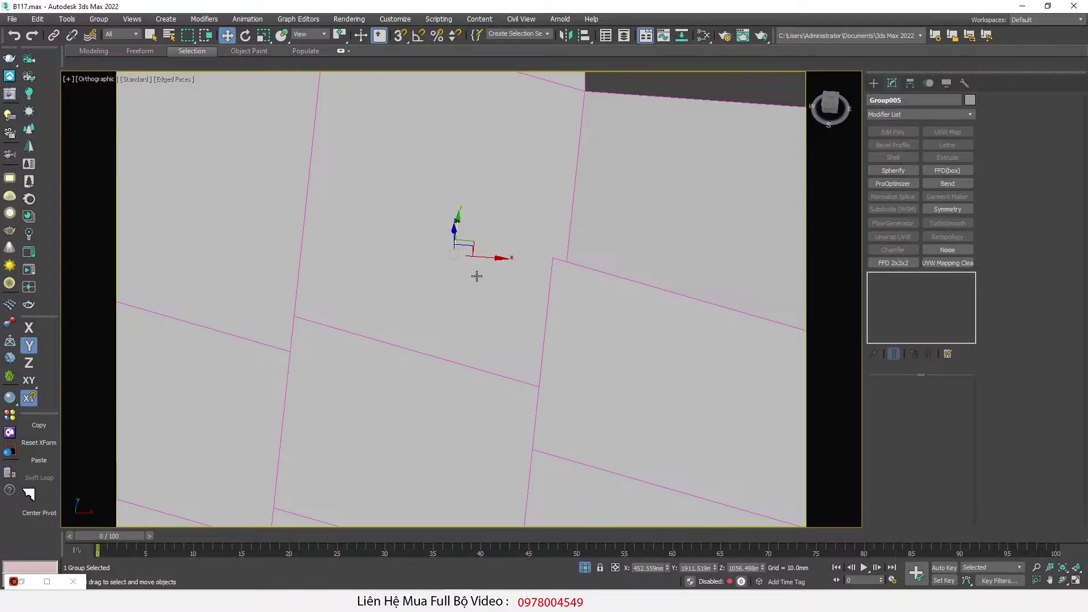
key("z")
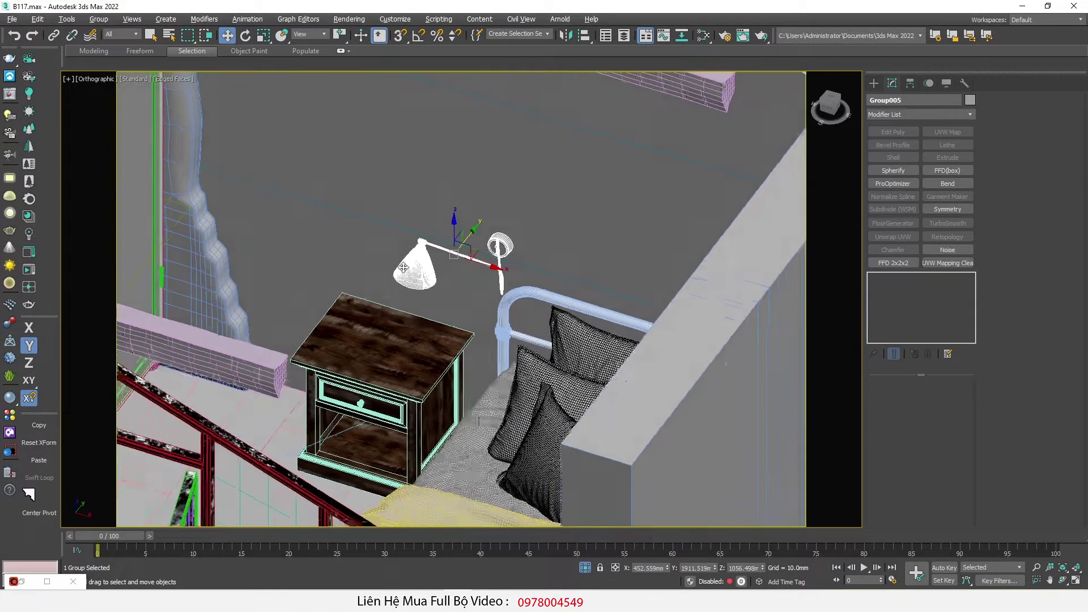
Step: Isolate the wall lamp, examine the bulb inside its shade up close, and end the isolation
left_click(584, 570)
middle_click_drag(492, 413, 468, 318, "alt")
scroll(335, 264, "up", 8)
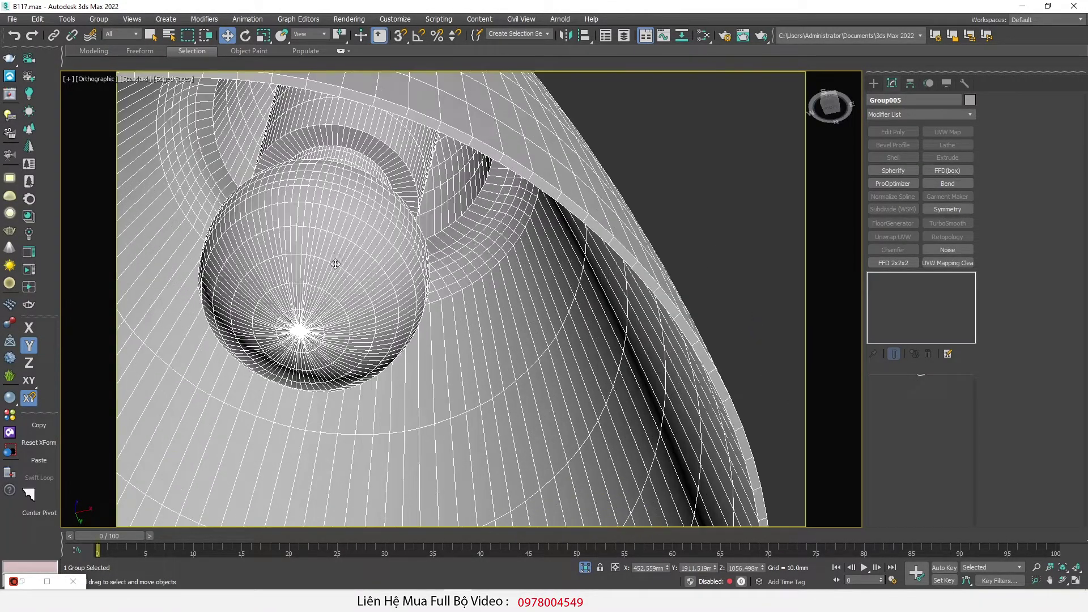
scroll(335, 264, "up", 3)
scroll(340, 261, "down", 15)
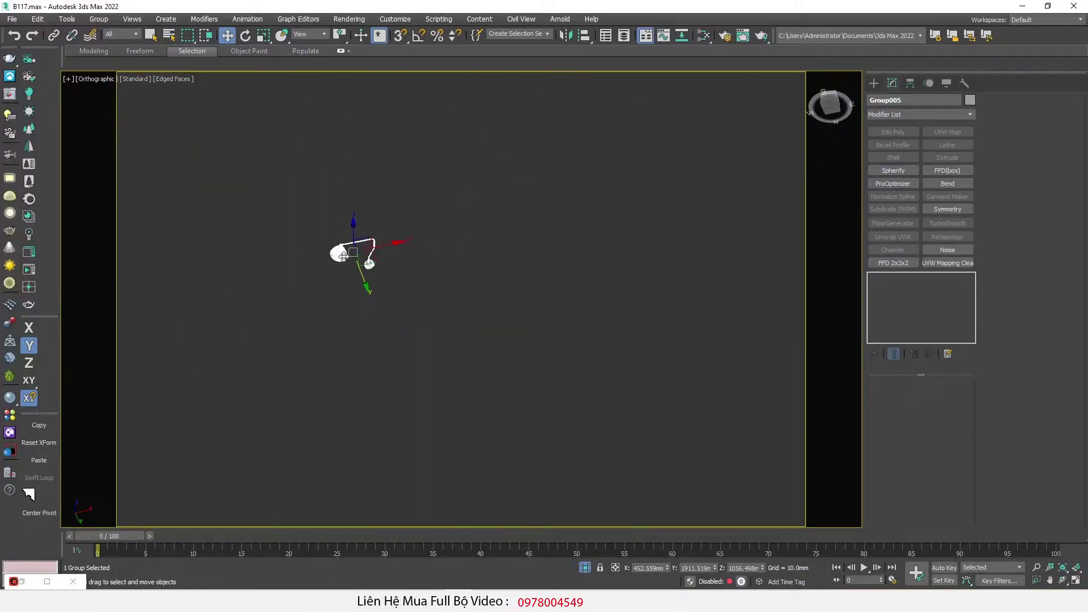
middle_click_drag(343, 256, 431, 340, "alt")
left_click(584, 568)
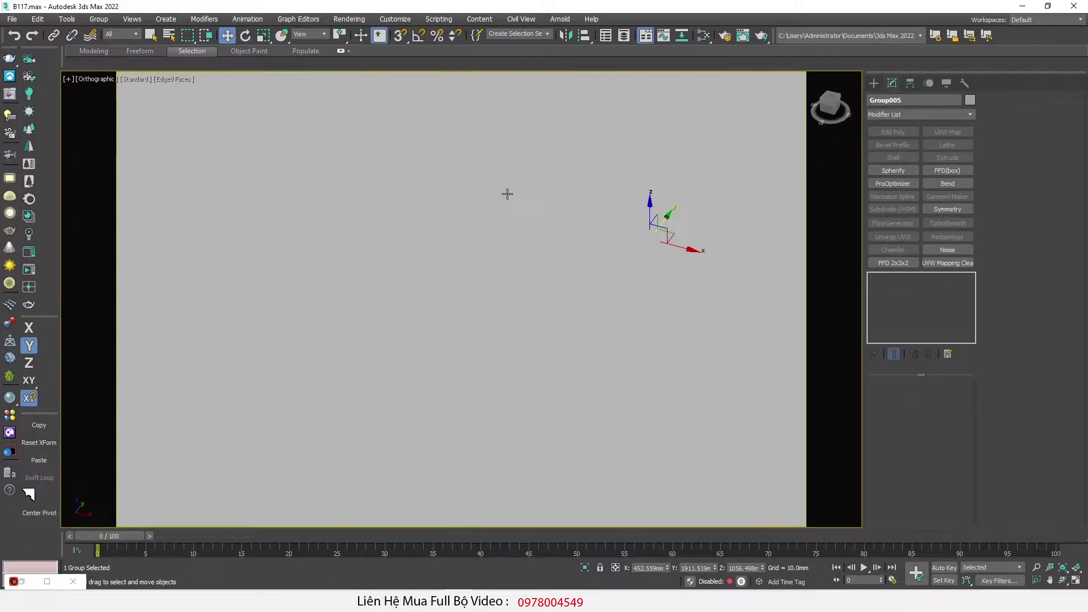
Step: Switch the view to CoronaCamera006 and start an interactive render
key("c")
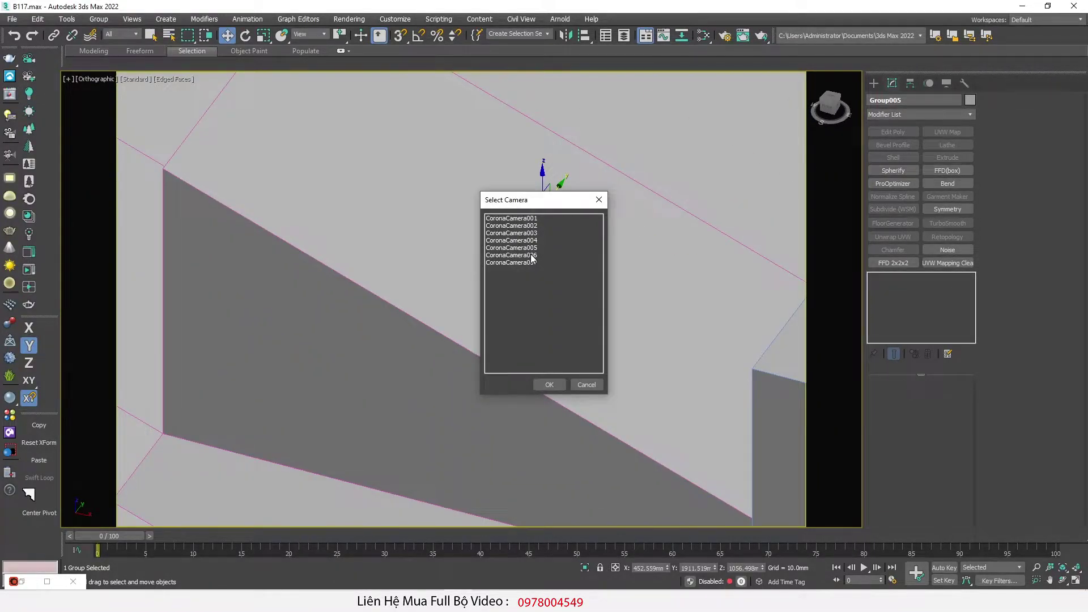
double_click(532, 256)
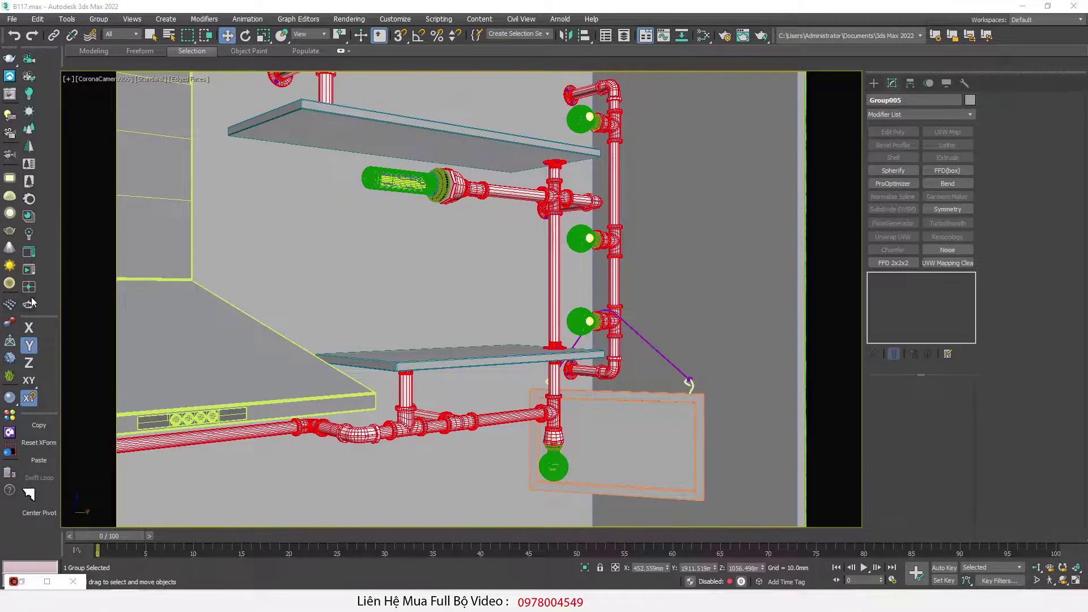
left_click(29, 270)
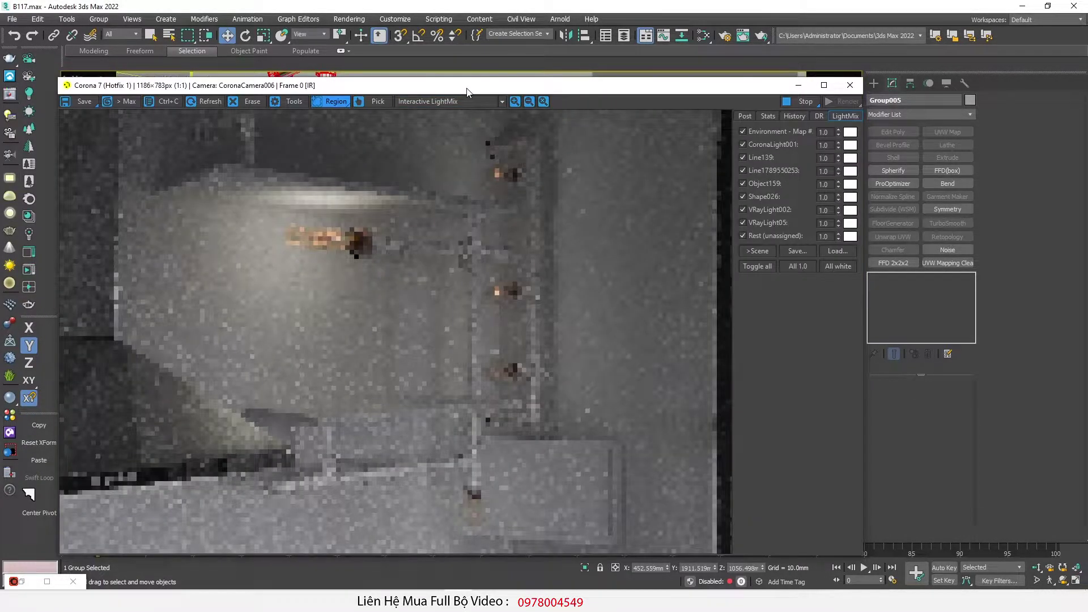
left_click_drag(467, 92, 456, 85)
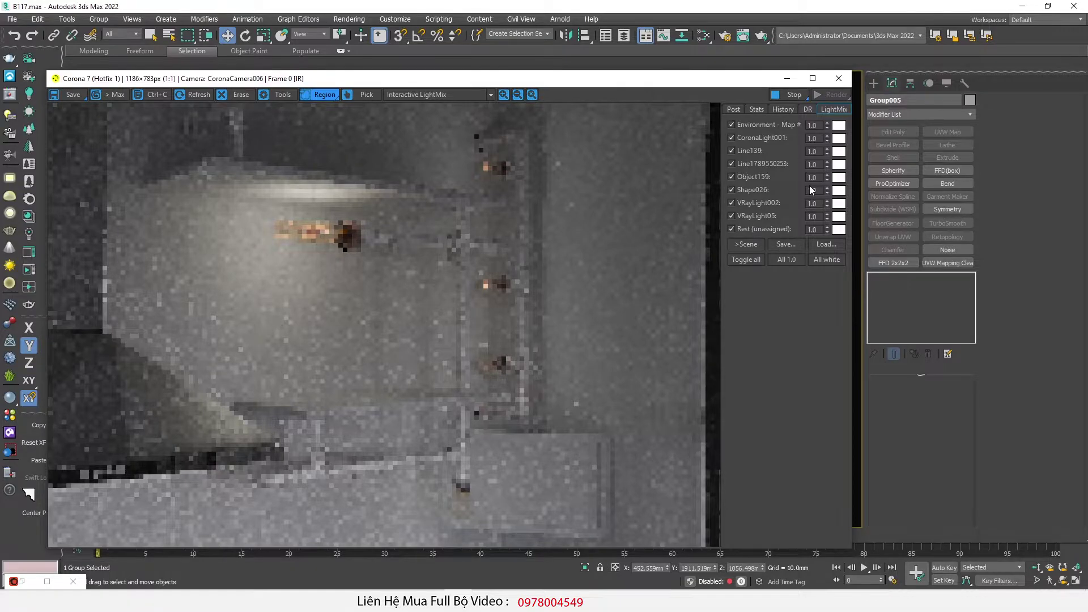
Step: Toggle the CoronaLight001 LightMix layer off and on to check its contribution, and look at its colour setting
left_click(736, 138)
left_click(735, 137)
left_click(736, 137)
left_click(735, 137)
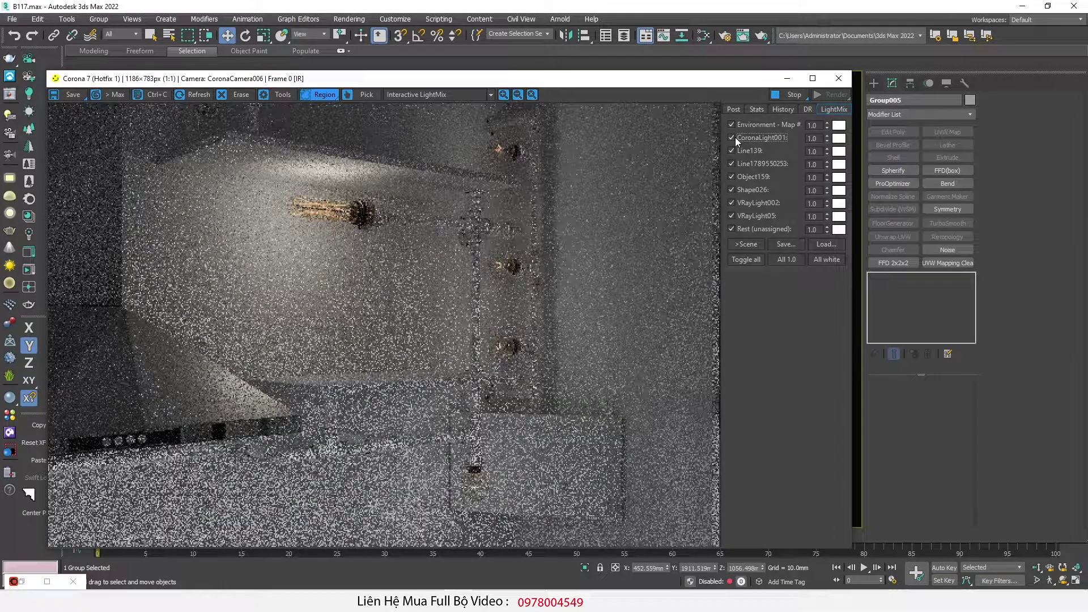
left_click(838, 138)
left_click(403, 276)
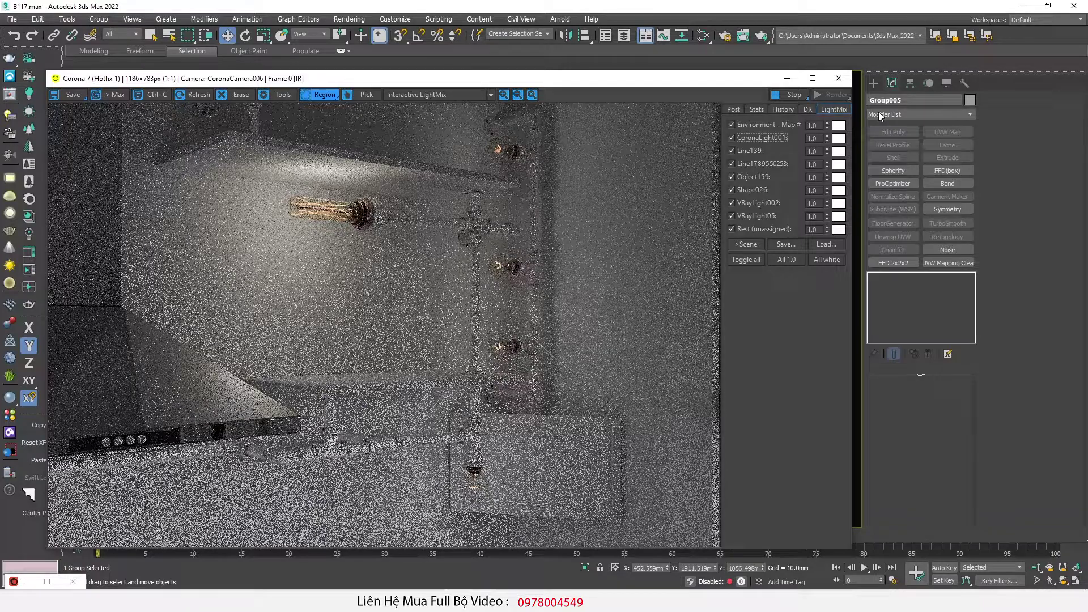
Step: Toggle the Shape026 LightMix layer off and on to check the bulb filaments' glow
left_click(731, 190)
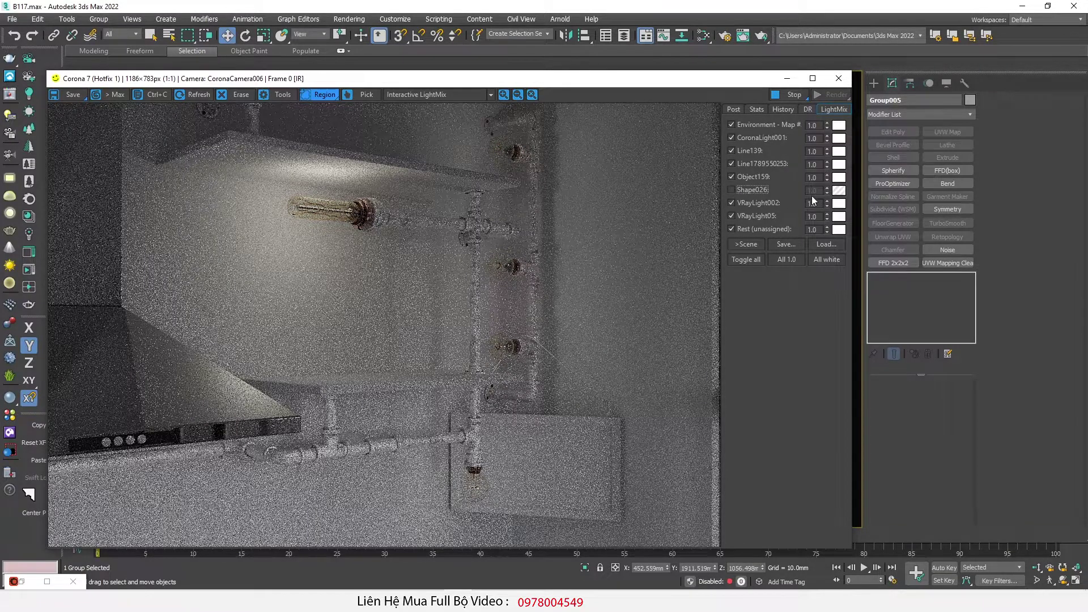
left_click(732, 190)
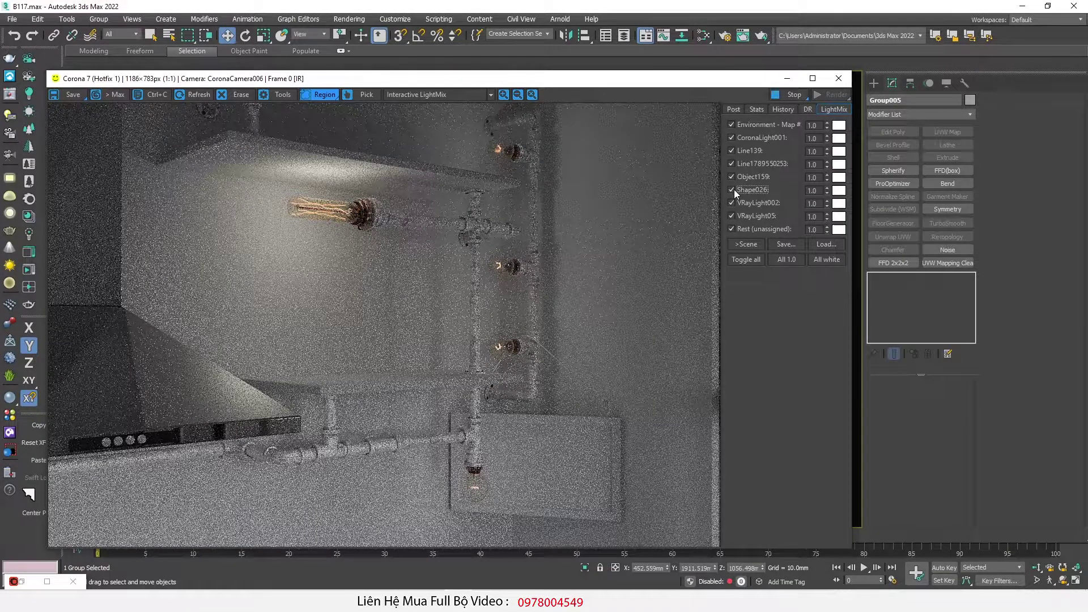
left_click(731, 190)
left_click(732, 189)
Step: Inspect the Falloff map feeding a CoronaLightMtl among the Glass materials, and close the material editor
key("m")
scroll(753, 309, "down", 3)
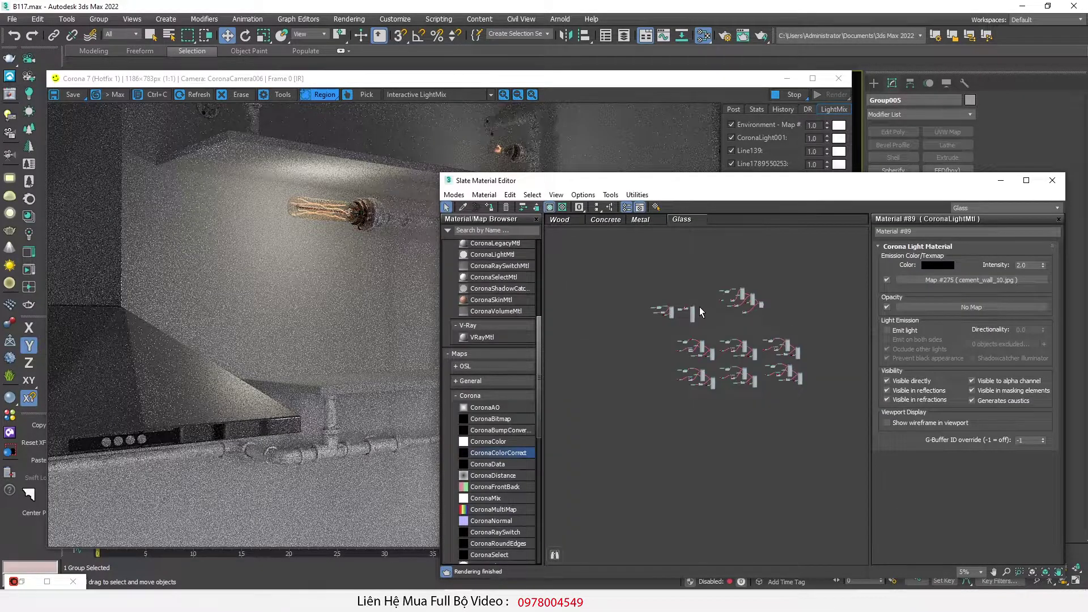
scroll(702, 312, "up", 10)
middle_click_drag(652, 340, 775, 322)
double_click(683, 349)
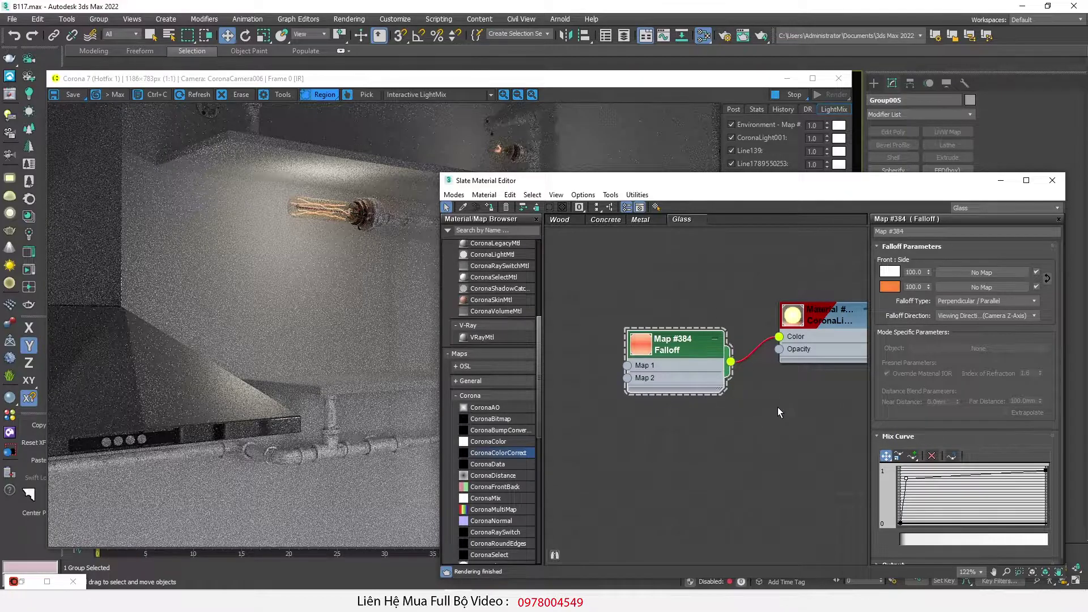
scroll(748, 390, "down", 3)
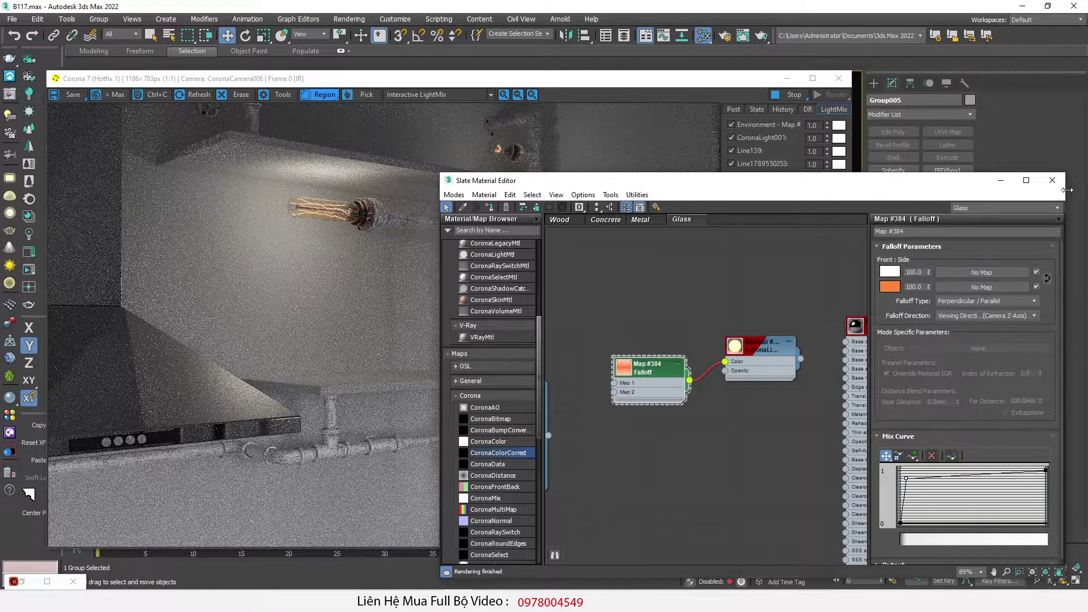
left_click(1053, 180)
Step: Close the current render, switch the view to CoronaCamera001, and start an interactive render of the whole room
left_click(839, 79)
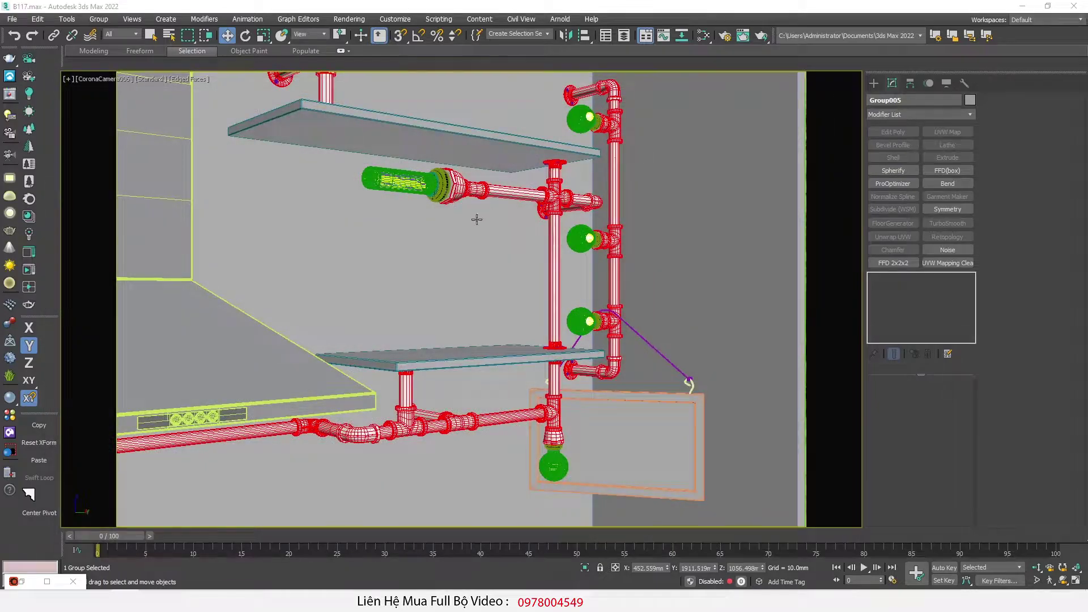
left_click(457, 220)
key("c")
double_click(522, 219)
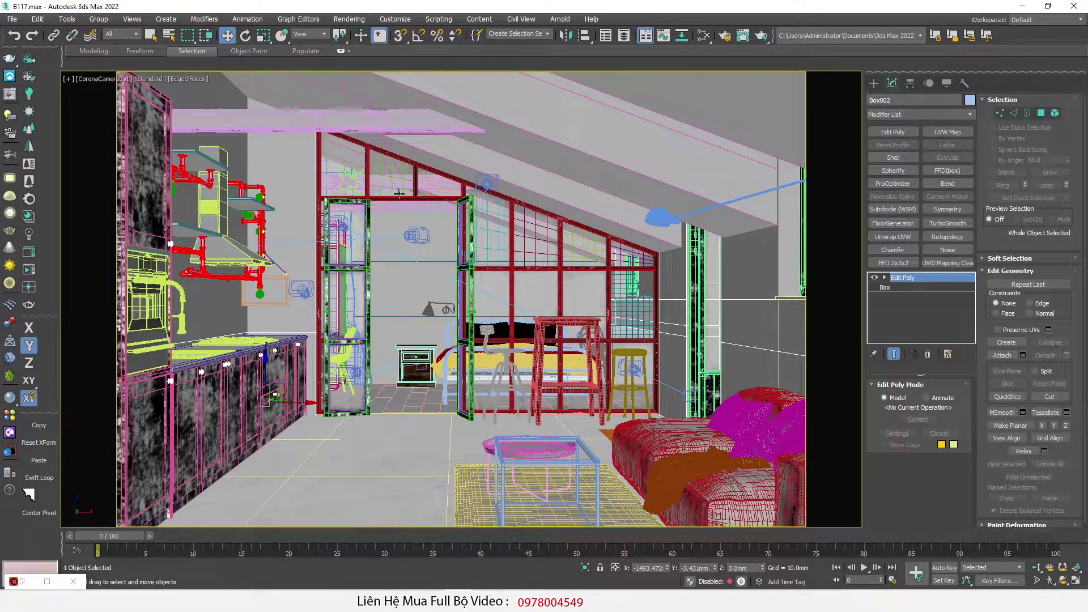
right_click(444, 209)
left_click(460, 152)
left_click(28, 270)
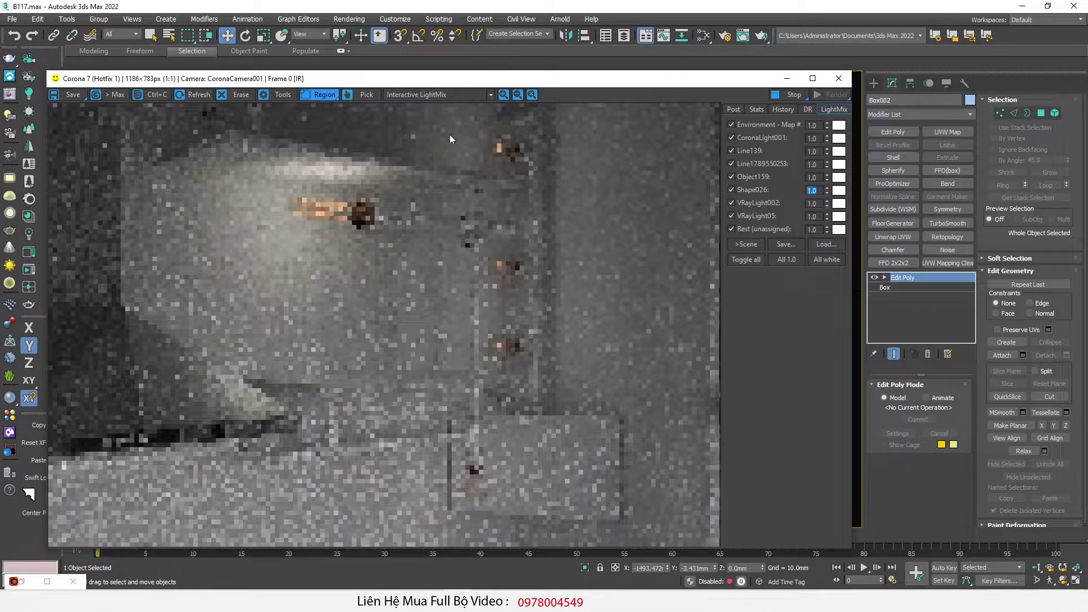
left_click_drag(433, 87, 374, 51)
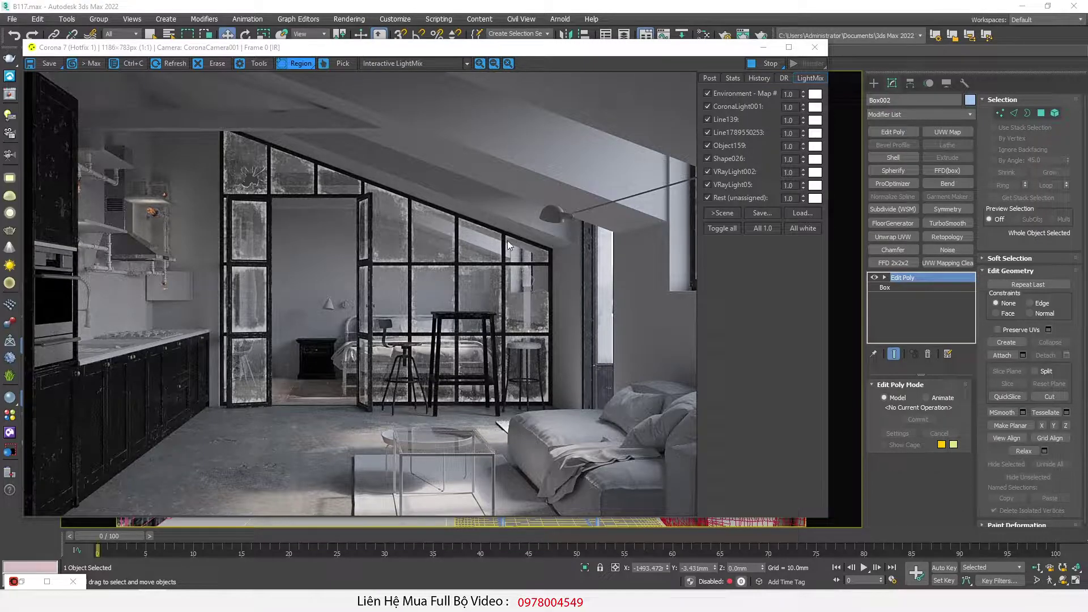
scroll(444, 254, "up", 1)
scroll(444, 253, "down", 1)
scroll(441, 261, "up", 1)
scroll(487, 303, "down", 1)
Step: Select the glass panes of the bedroom partition and open the CoronaLightMtl Material #113 among the Glass materials
left_click_drag(561, 55, 316, 59)
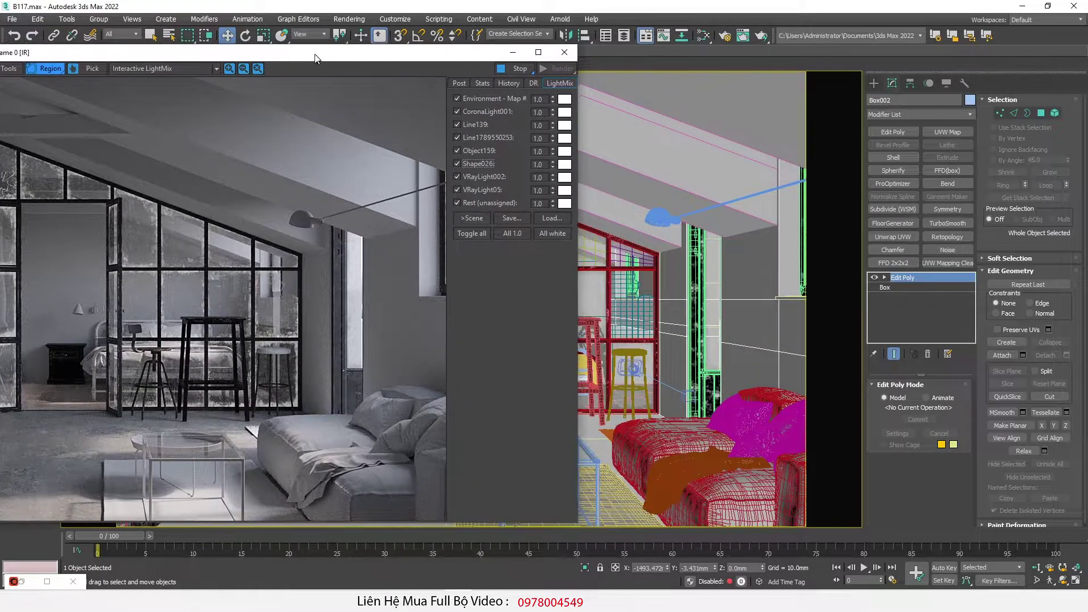
left_click(636, 306)
key("m")
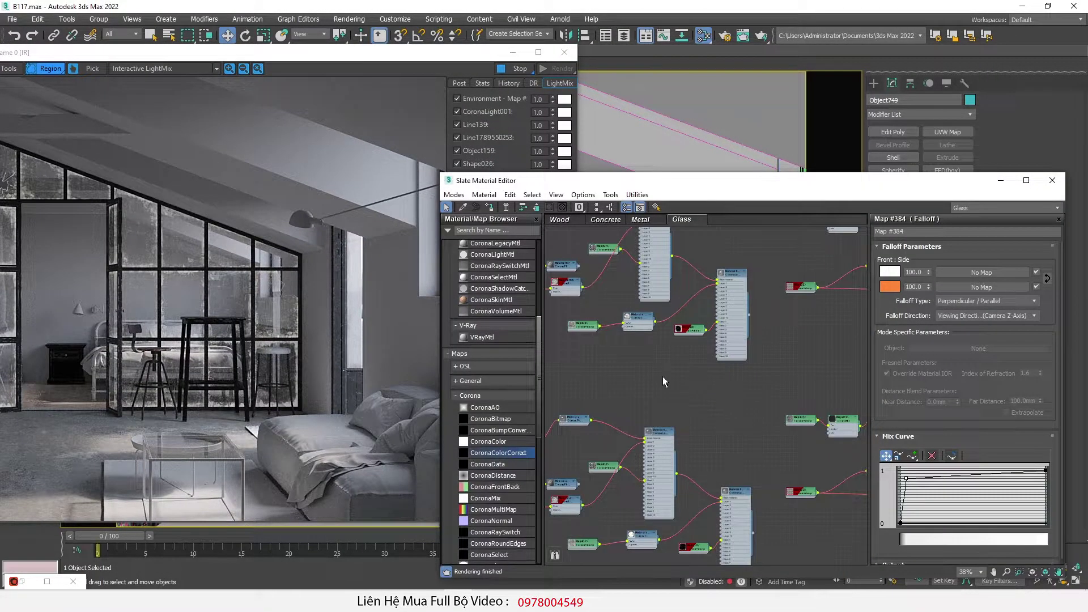
scroll(577, 302, "up", 2)
middle_click_drag(578, 301, 675, 379)
double_click(773, 401)
middle_click_drag(760, 364, 658, 379)
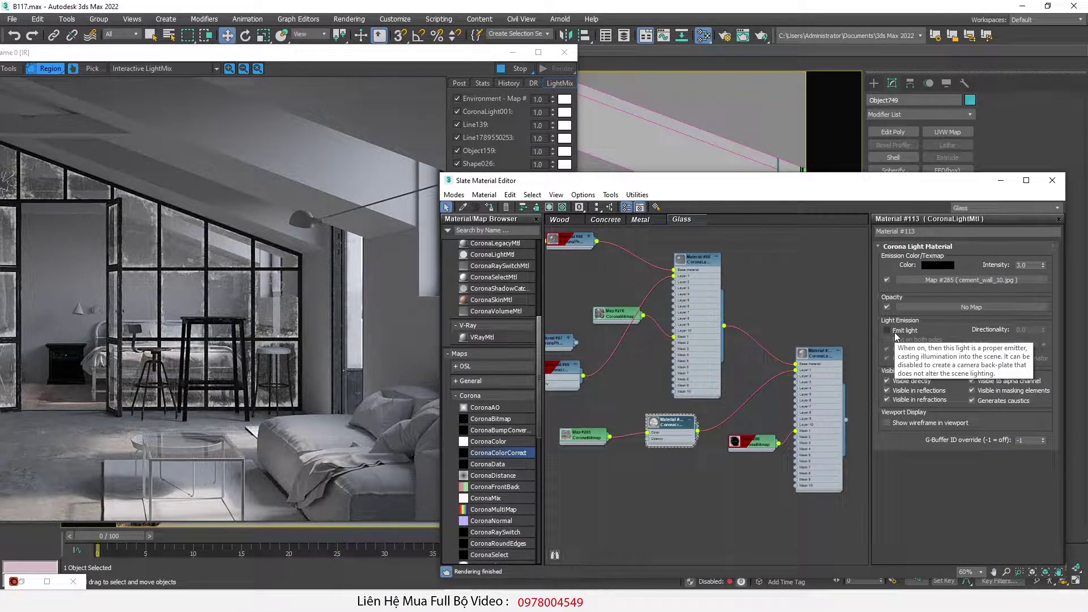
Step: Compare the room render with the Material #113 settings, checking the Emit light option and the cement_wall_10.jpg texture
left_click(313, 286)
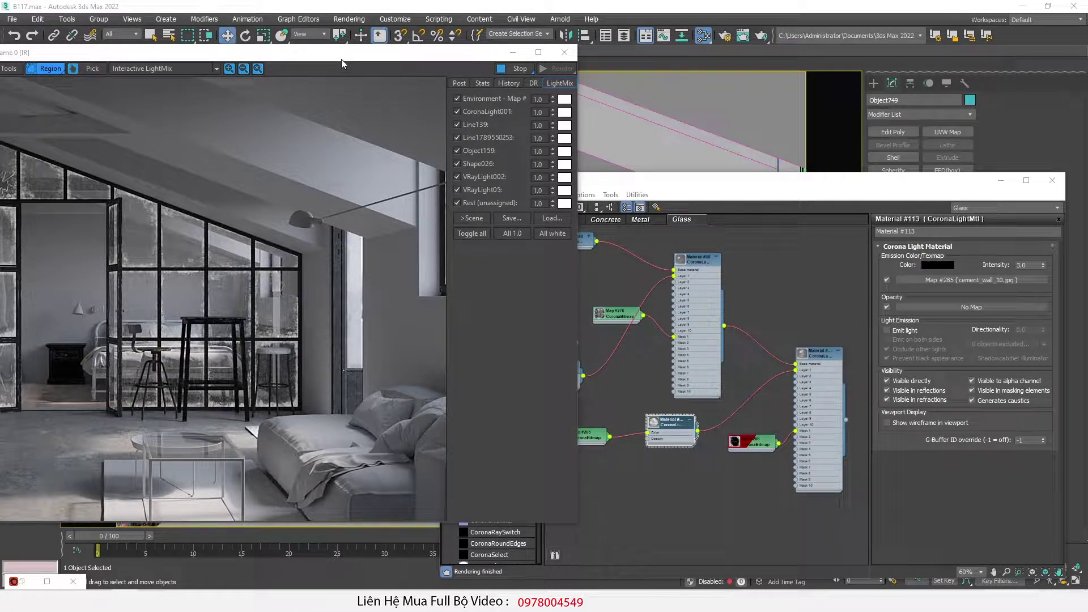
left_click_drag(336, 59, 530, 55)
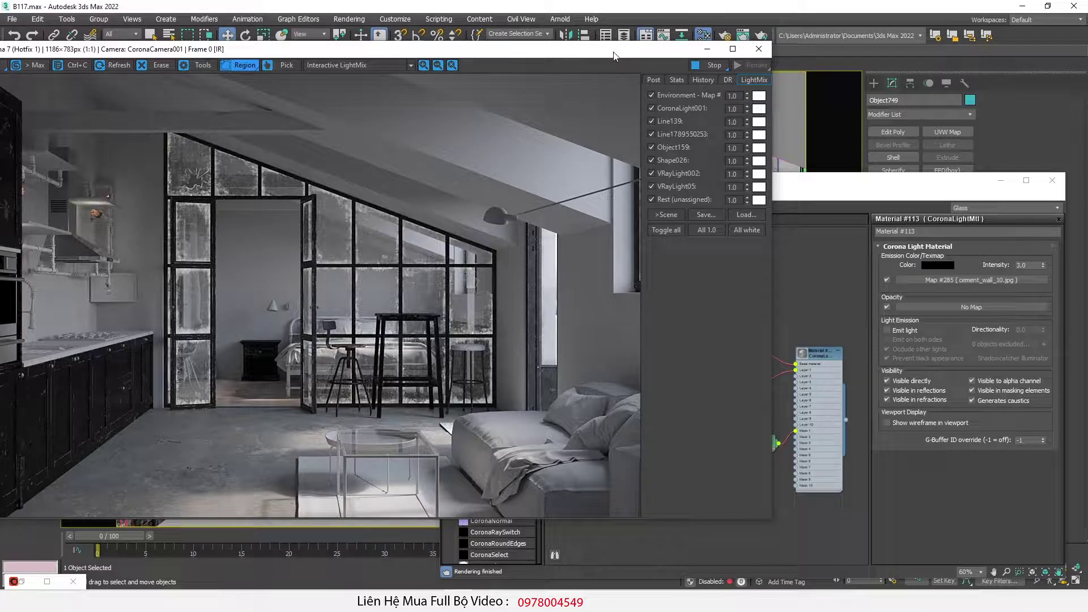
left_click_drag(613, 55, 421, 113)
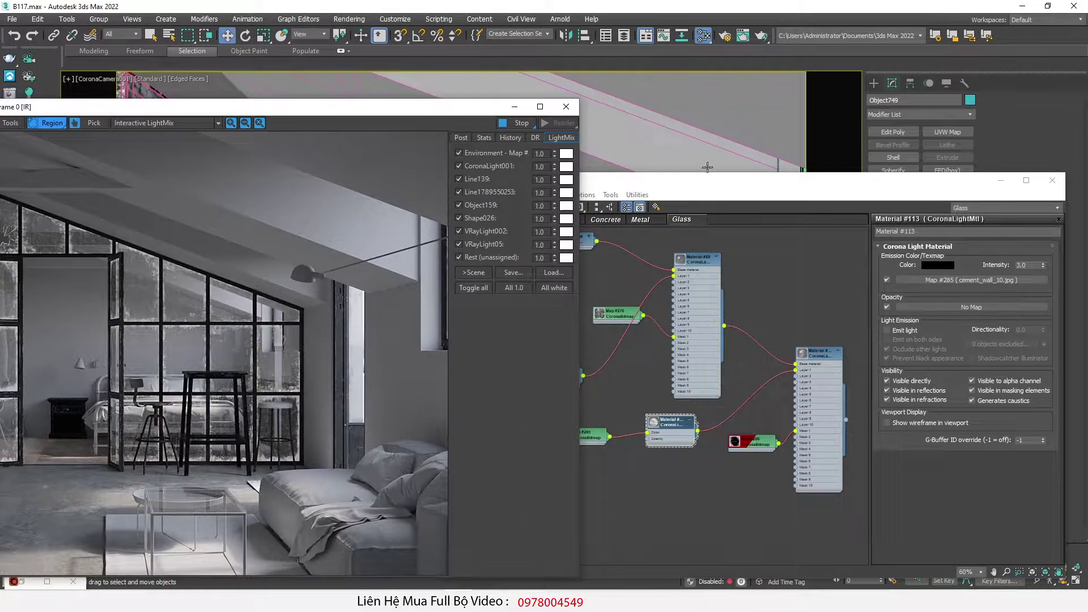
left_click(715, 242)
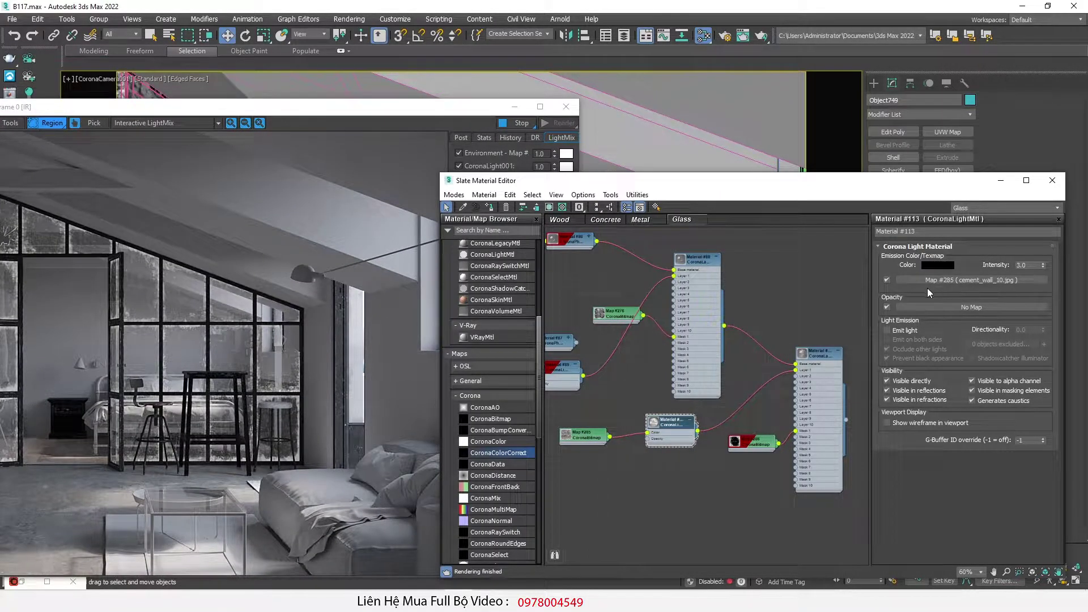
Step: Display the Rest (unassigned) LightMix element to check the glass panes' own contribution, and return the render to the BEAUTY pass
double_click(1032, 264)
left_click_drag(338, 112, 593, 89)
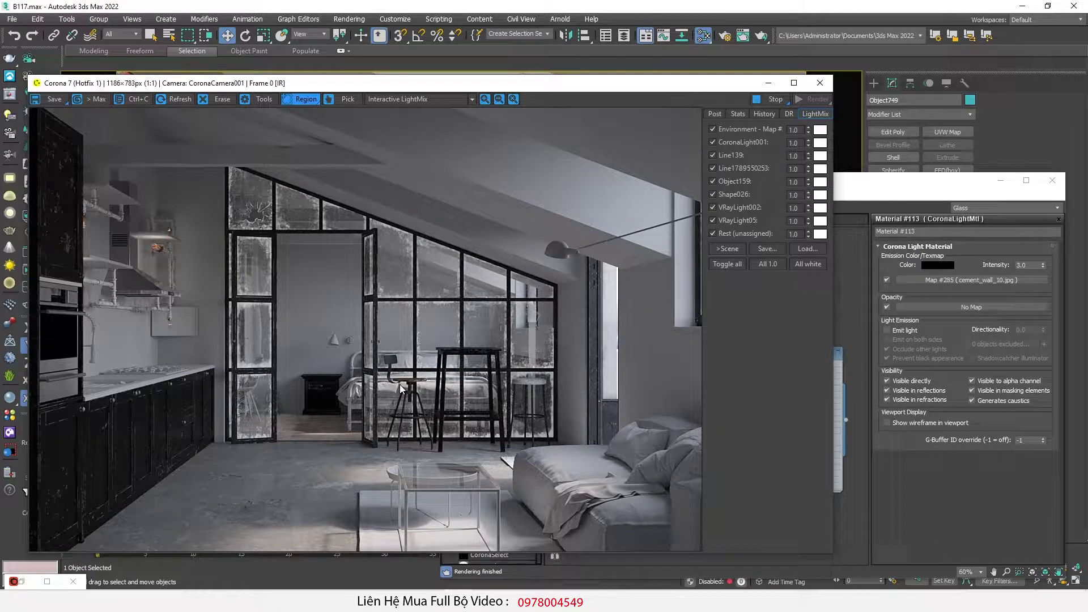
left_click(436, 97)
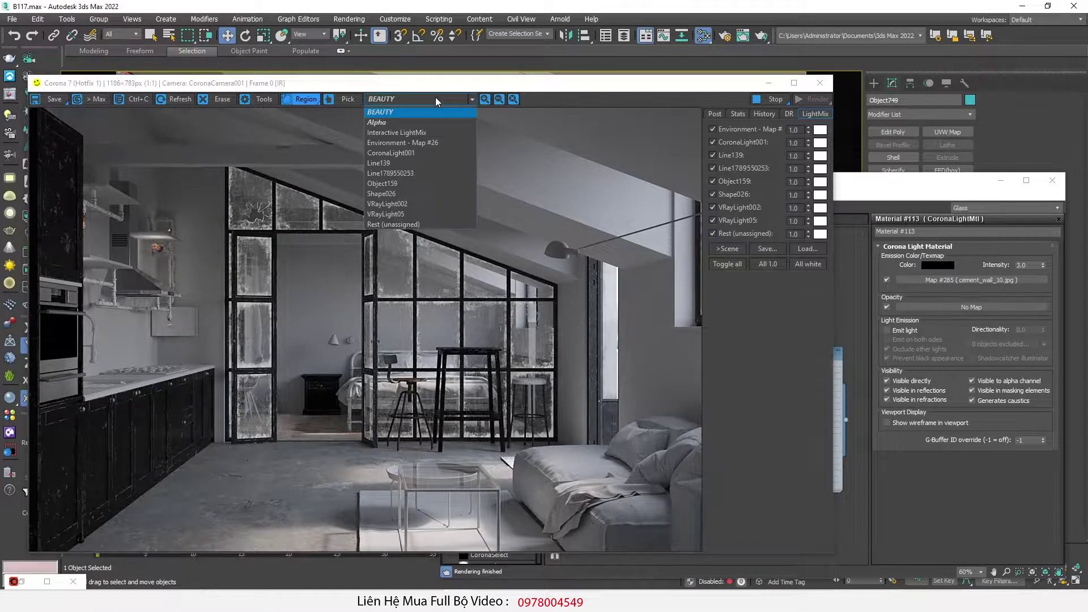
left_click(419, 224)
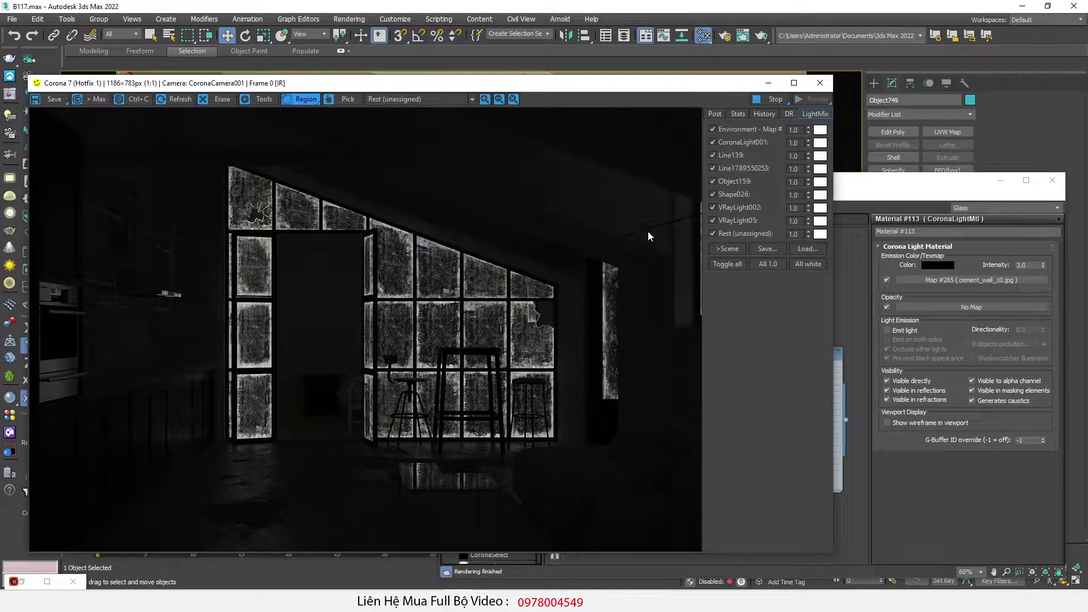
left_click(432, 95)
left_click(445, 111)
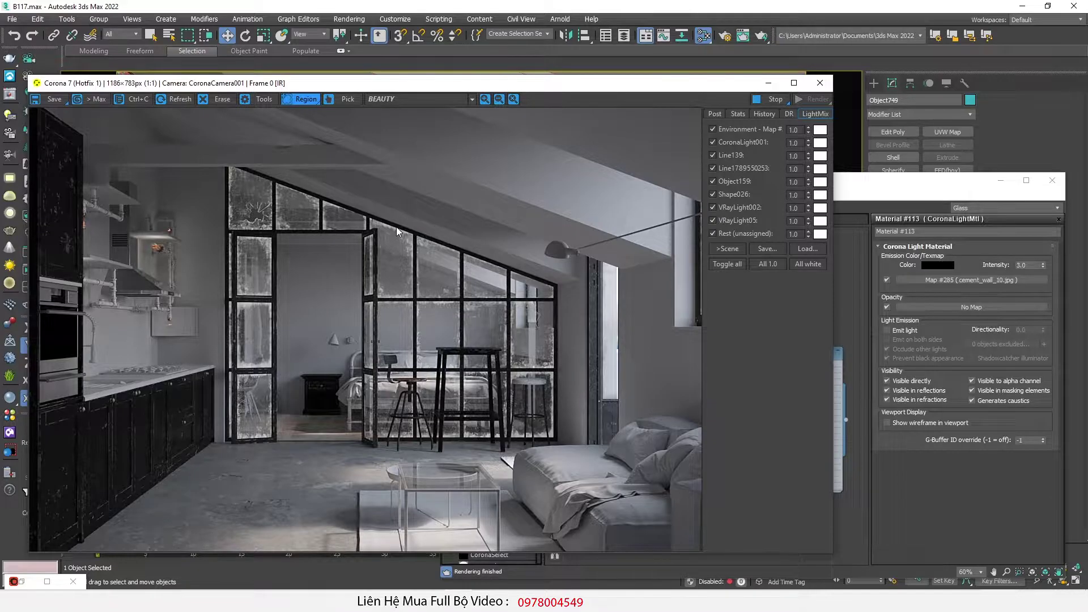
Step: Insert a CoronaColorCorrect map between the Falloff map and the color input of the CoronaLightMtl Material #201 among the Glass materials
left_click(856, 274)
scroll(664, 317, "down", 5)
middle_click_drag(665, 308, 722, 436)
scroll(714, 326, "up", 7)
middle_click_drag(651, 322, 732, 316)
double_click(732, 311)
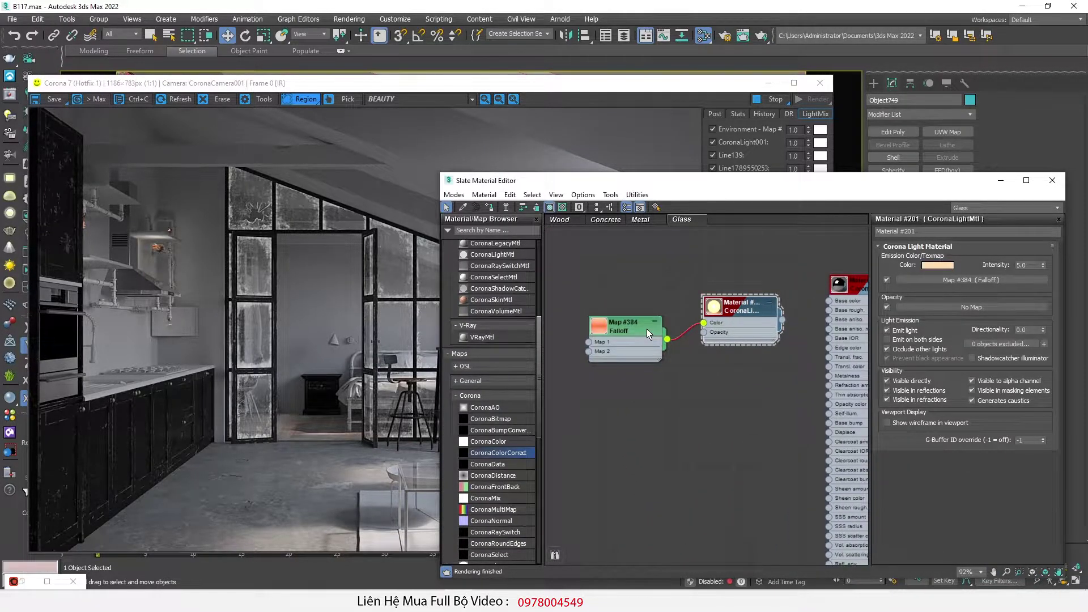
left_click_drag(647, 328, 587, 329)
left_click_drag(499, 452, 651, 329)
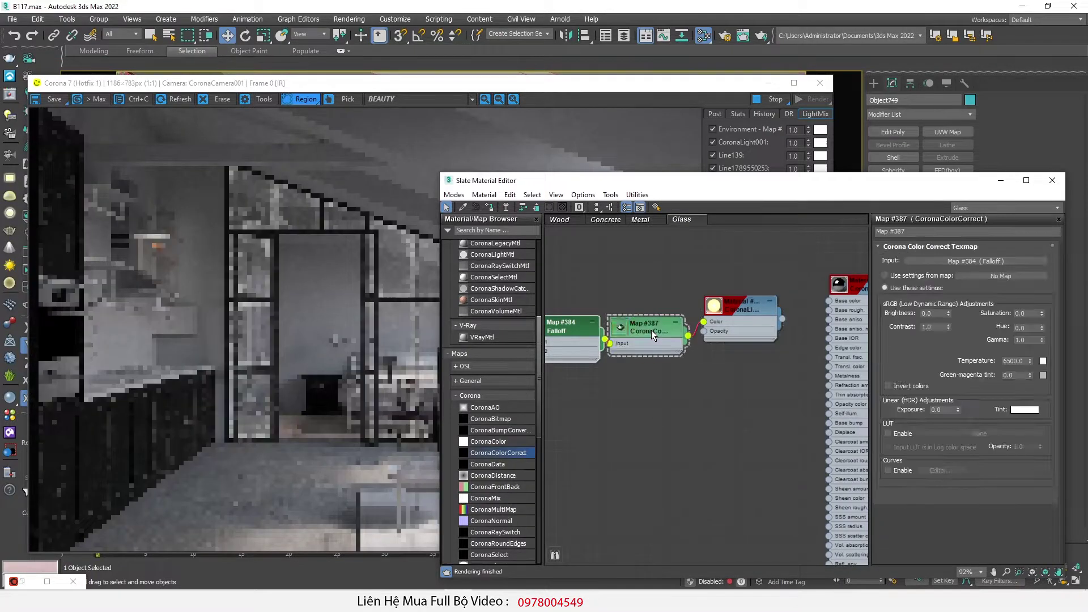
right_click(644, 332)
left_click_drag(733, 307, 764, 297)
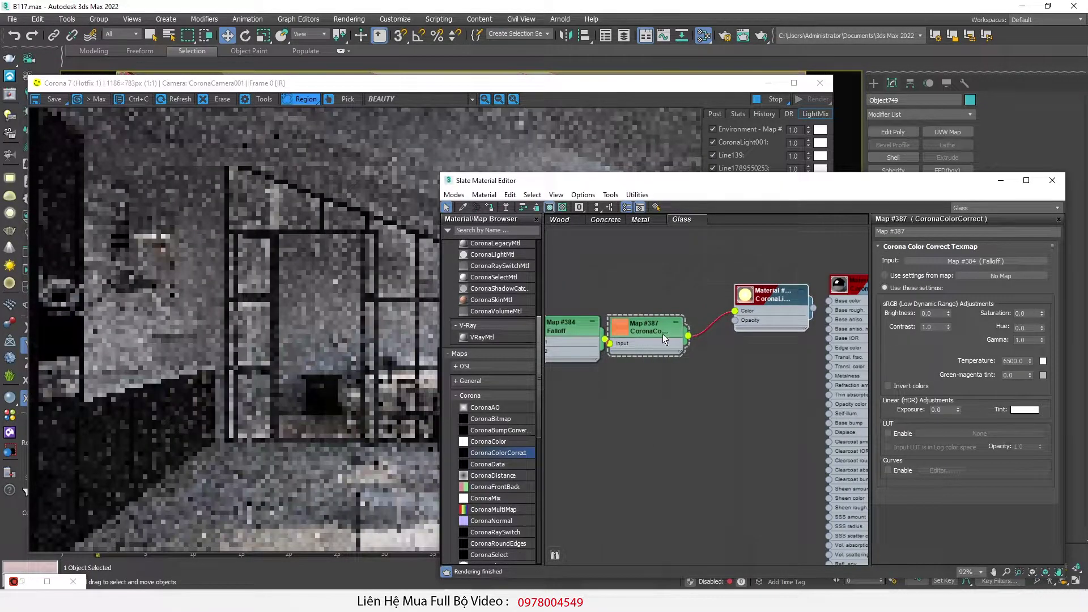
left_click_drag(649, 330, 669, 329)
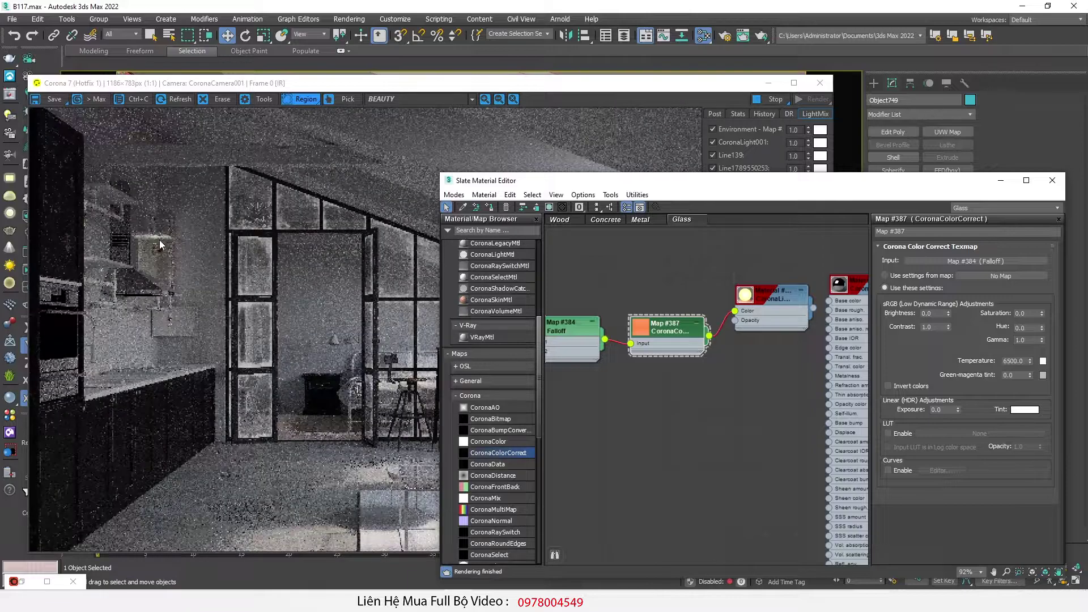
Step: Limit the interactive render to a region around the kitchen shelves and examine the glowing bulbs up close
left_click_drag(68, 172, 204, 354)
scroll(144, 244, "up", 1)
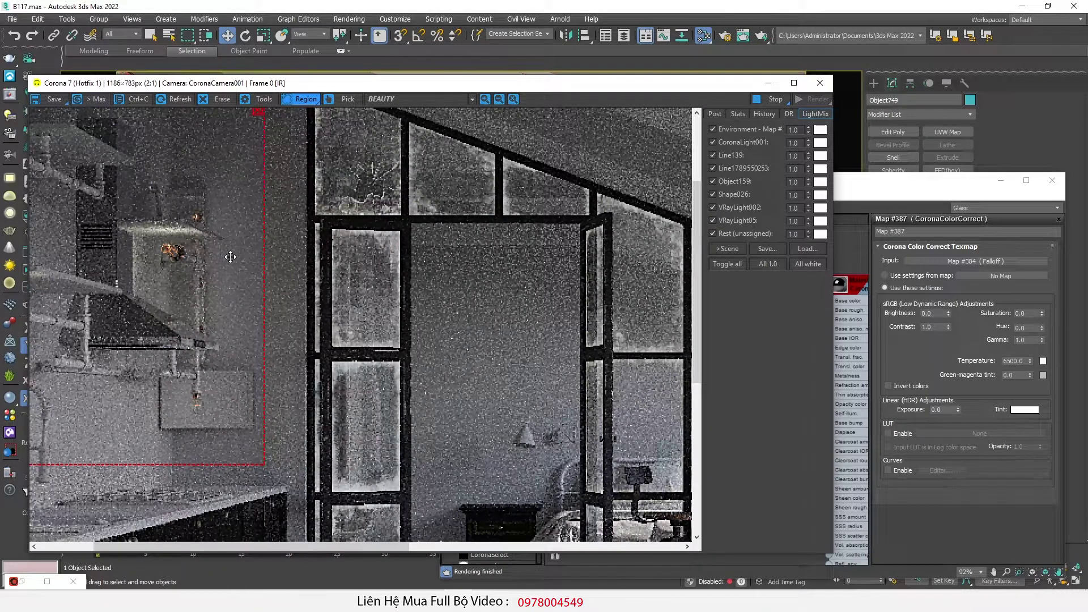
left_click(896, 350)
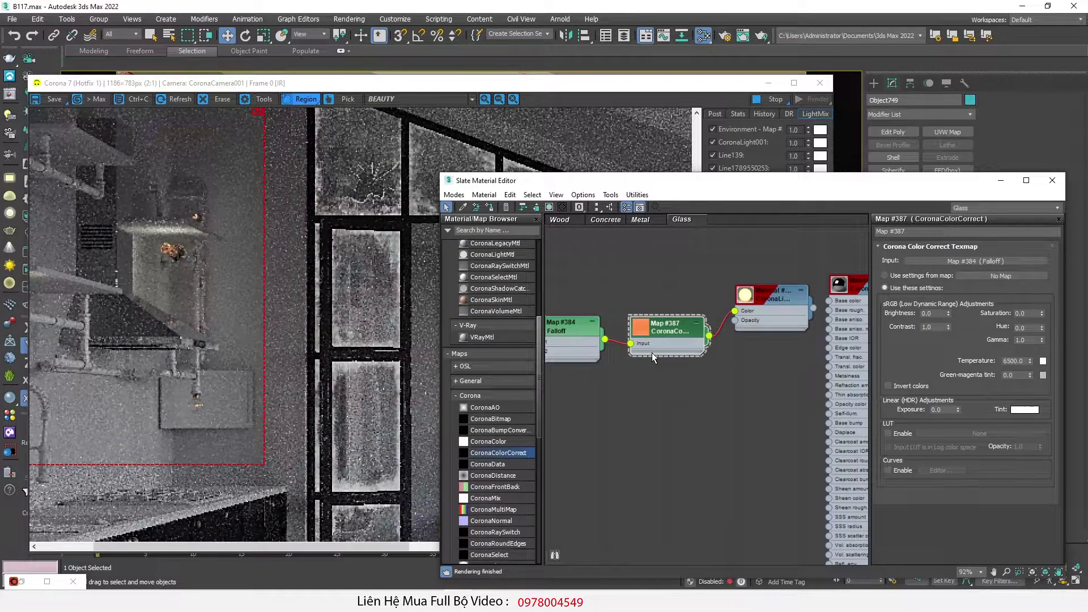
middle_click_drag(622, 352, 665, 361)
middle_click_drag(115, 278, 129, 260)
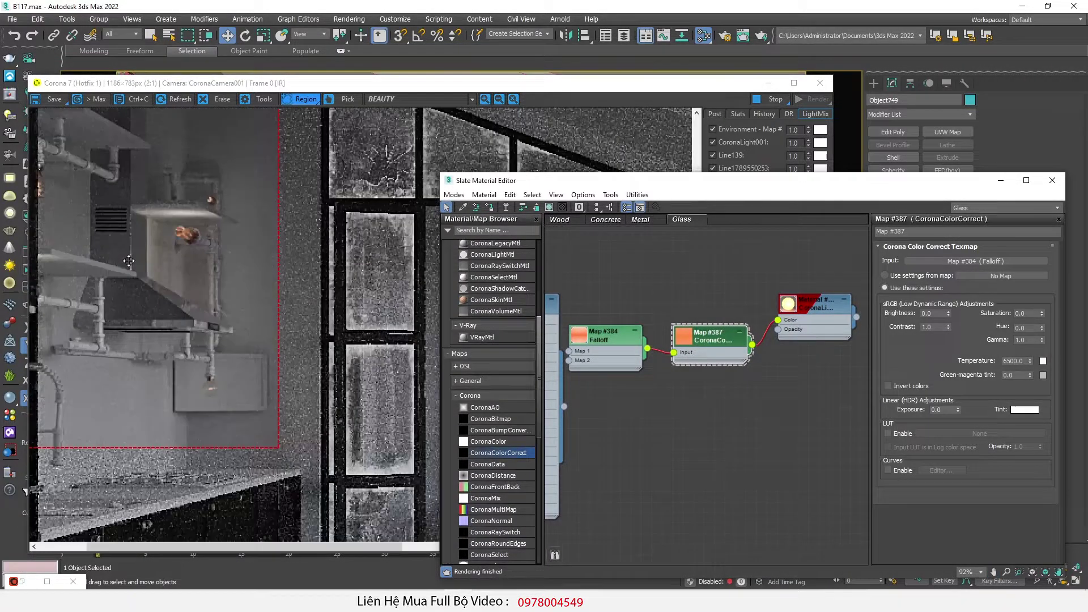
scroll(130, 260, "down", 1)
Step: Stop and close the room render, switch the view to CoronaCamera006, and start an interactive render
left_click(771, 99)
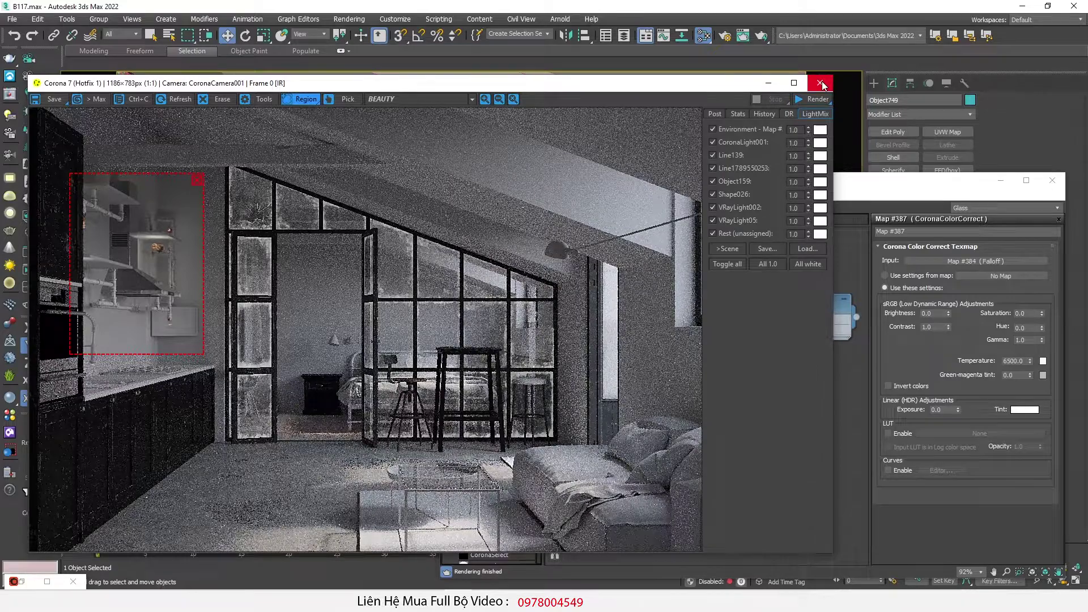
left_click(820, 84)
key("c")
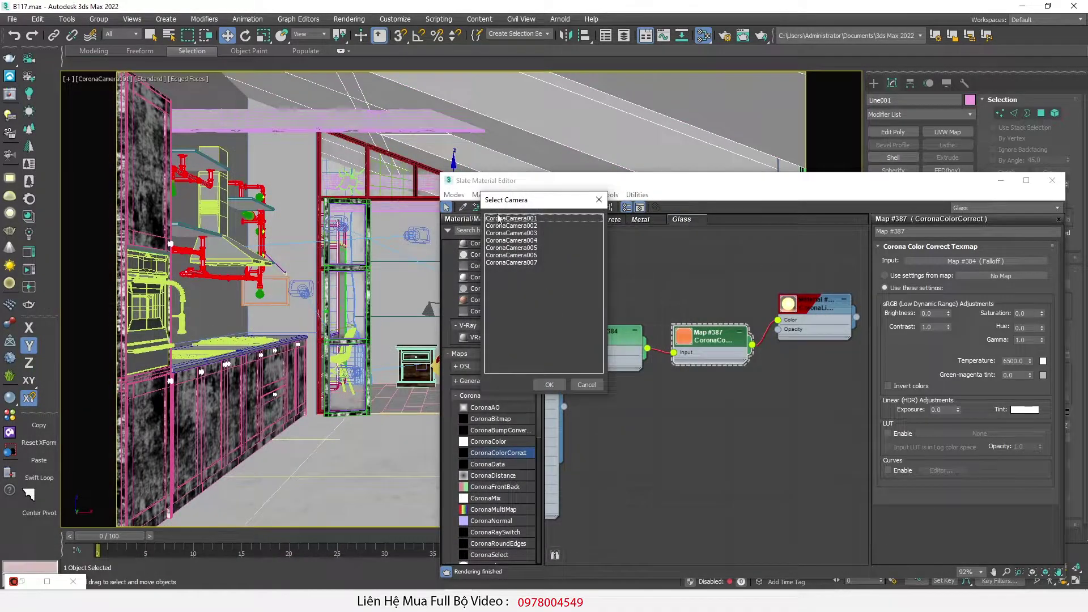
double_click(526, 254)
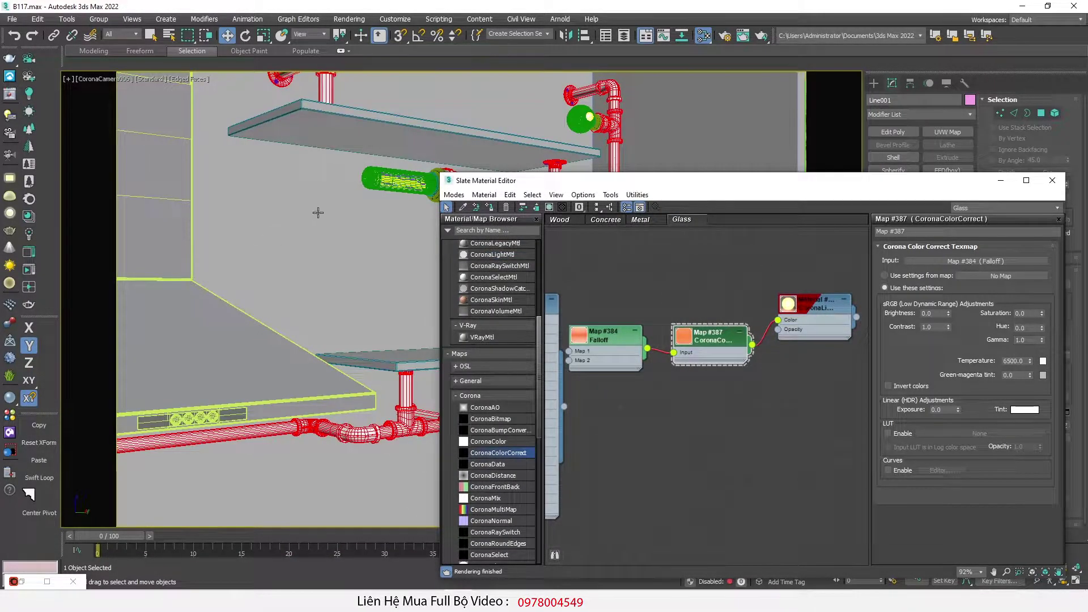
left_click(29, 270)
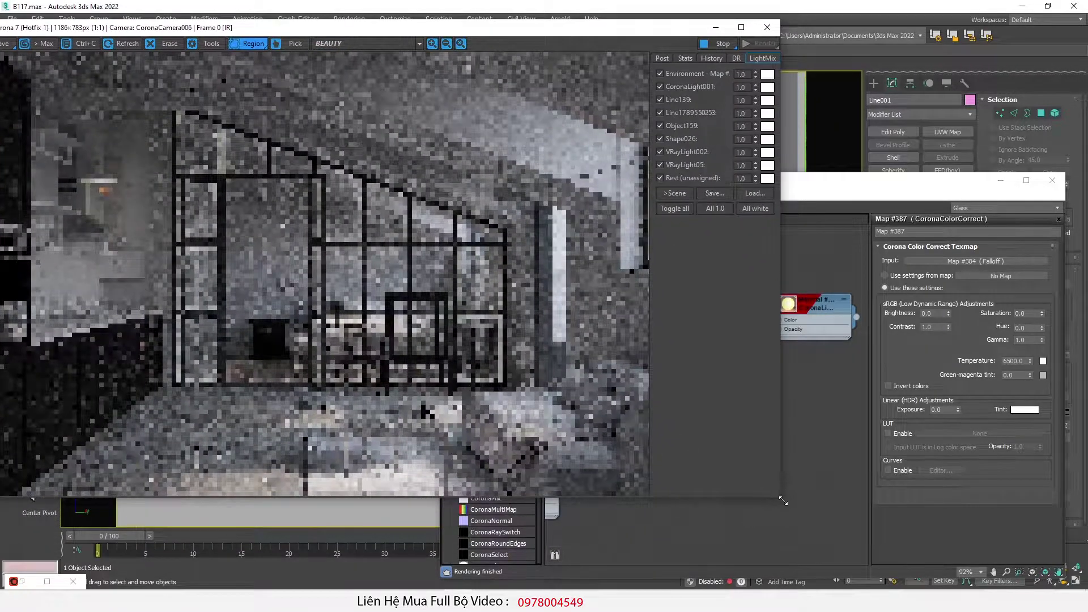
Step: Enlarge the render window and restrict rendering to a region around the shelf bulbs, keeping the material editor visible beside it
left_click_drag(785, 513, 839, 579)
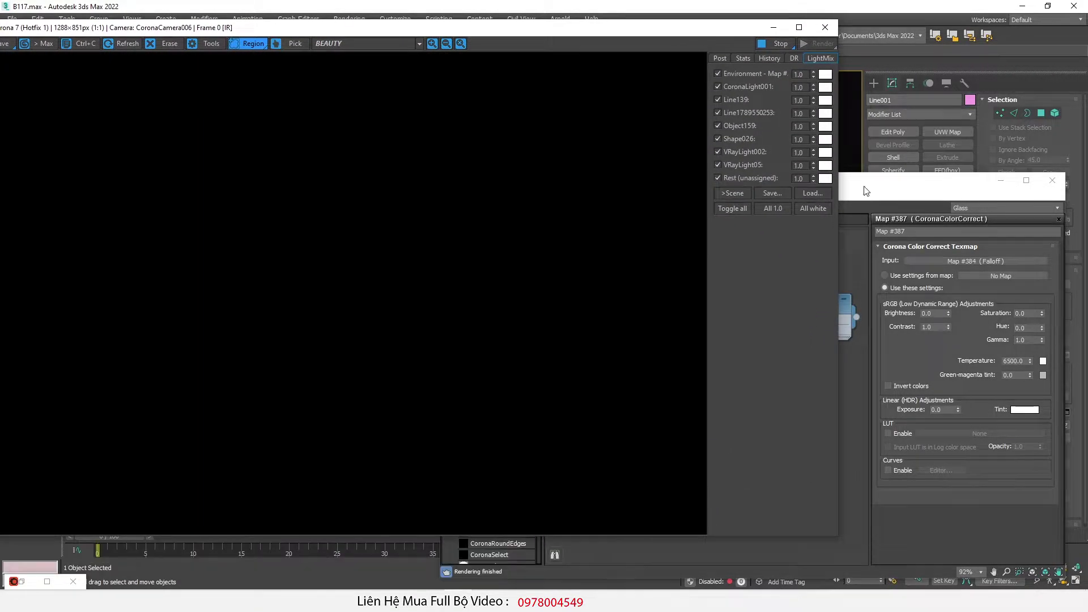
left_click_drag(862, 187, 964, 187)
left_click_drag(247, 89, 536, 375)
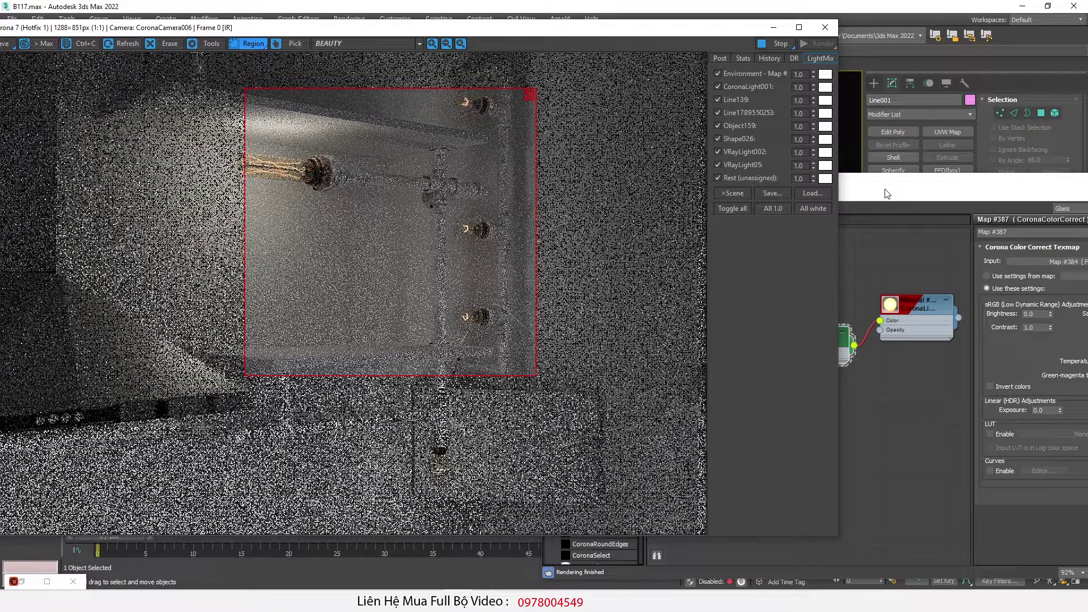
left_click_drag(888, 194, 443, 381)
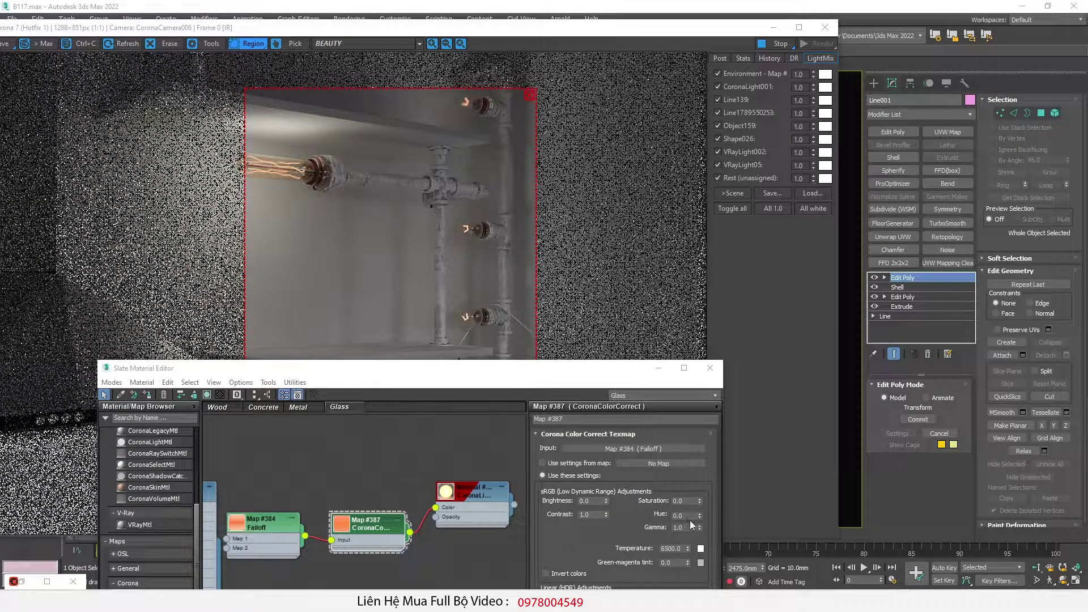
Step: Set the CoronaColorCorrect map's saturation to -0.2 while checking the bulb filaments, and open the Falloff map's parameters
left_click_drag(700, 500, 700, 502)
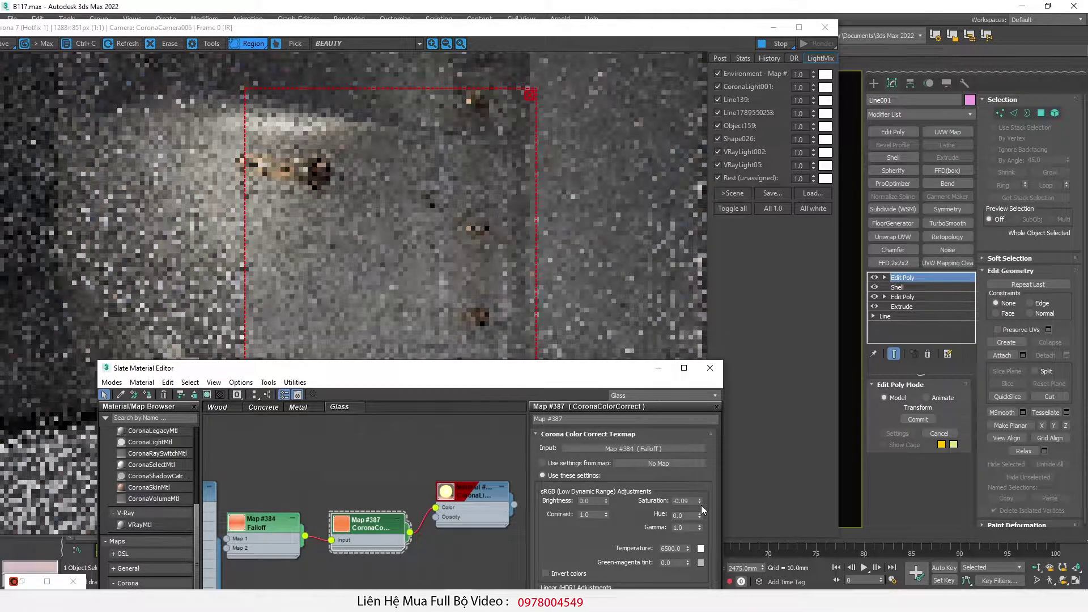
scroll(481, 332, "up", 2)
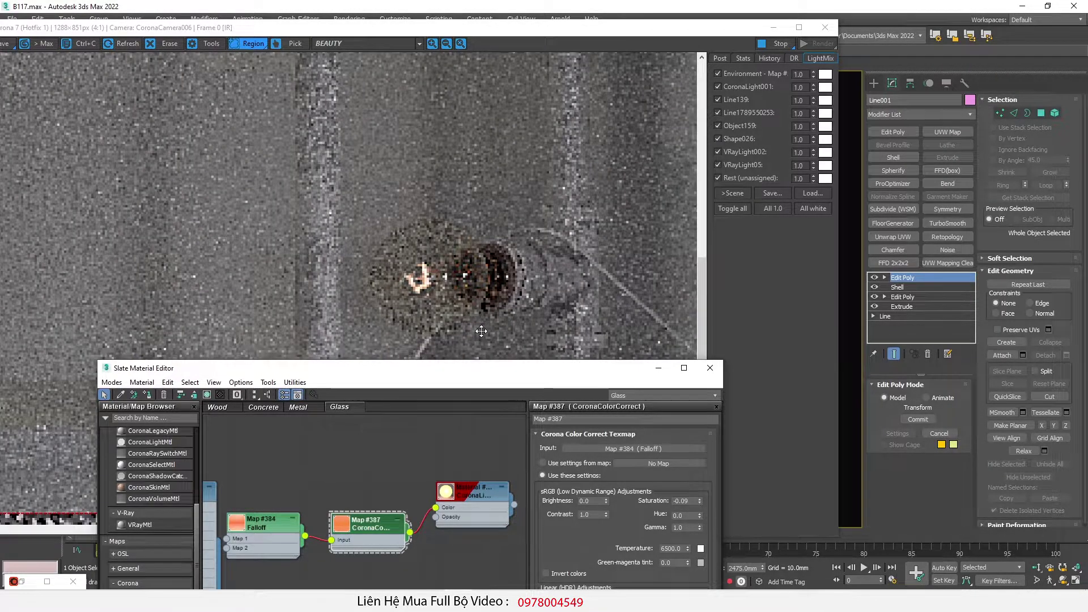
scroll(482, 332, "down", 2)
mouse_move(700, 499)
left_mouse_down()
mouse_move(699, 482)
mouse_move(699, 504)
left_mouse_up()
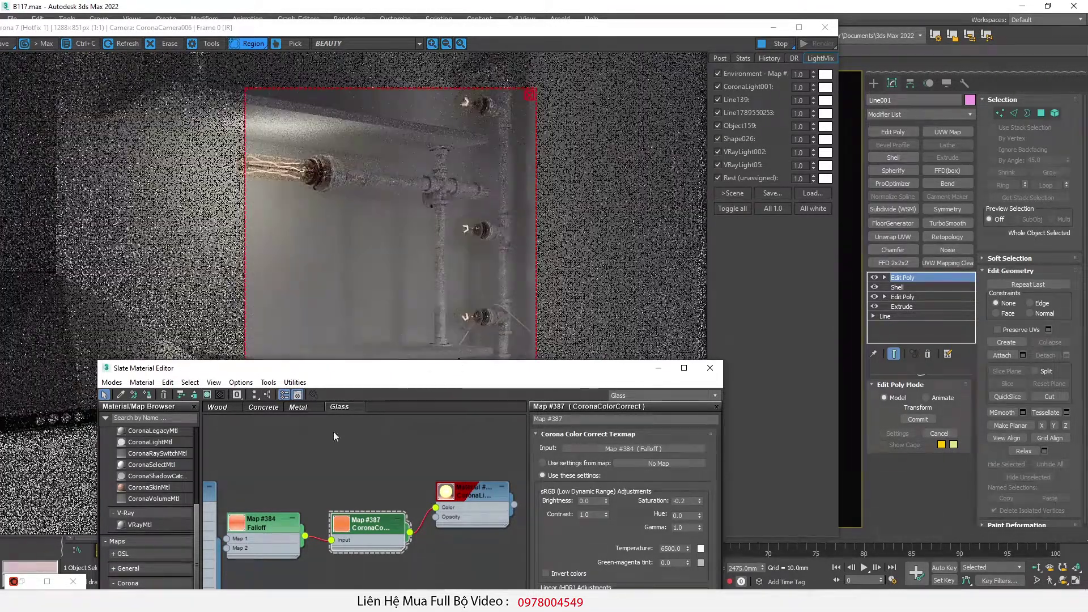
double_click(264, 524)
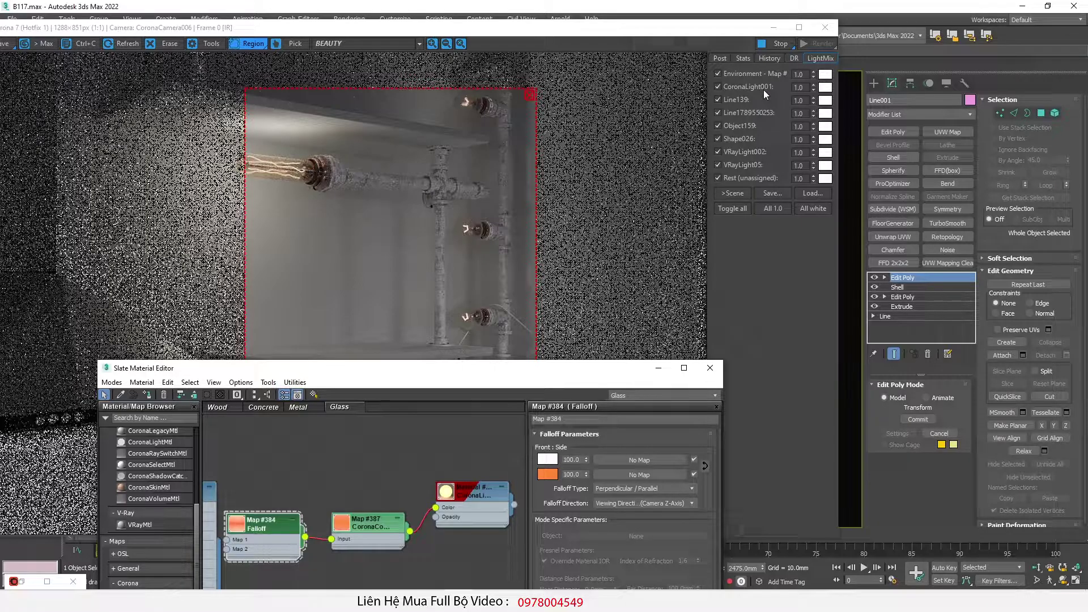
Step: Stop the interactive render and rename the scene light CoronaLight001 as "Light Kitchen"
left_click(739, 139)
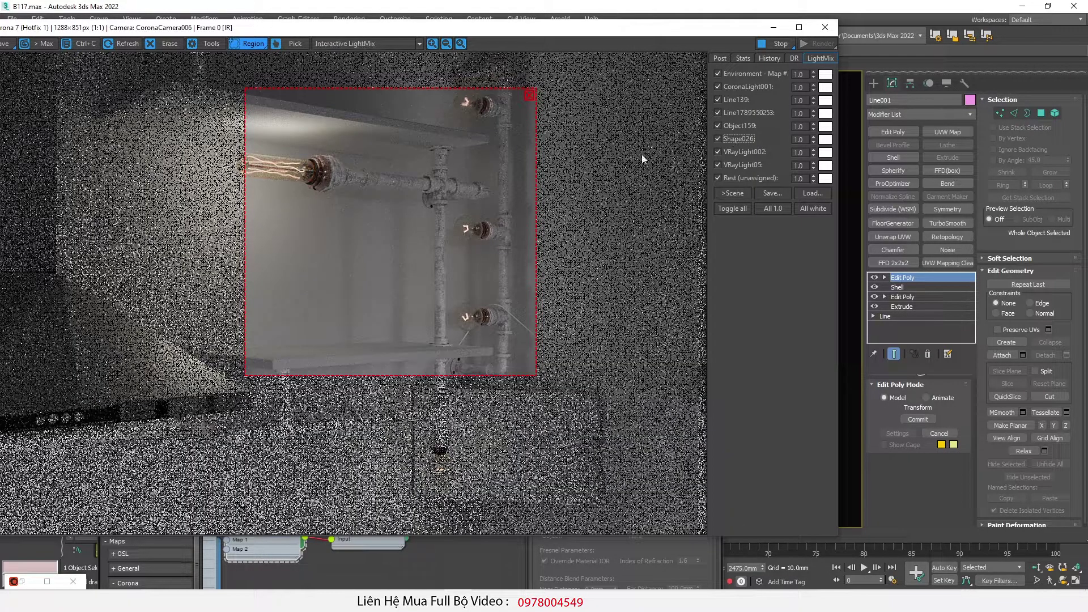
left_click(778, 44)
left_click_drag(635, 30, 585, 248)
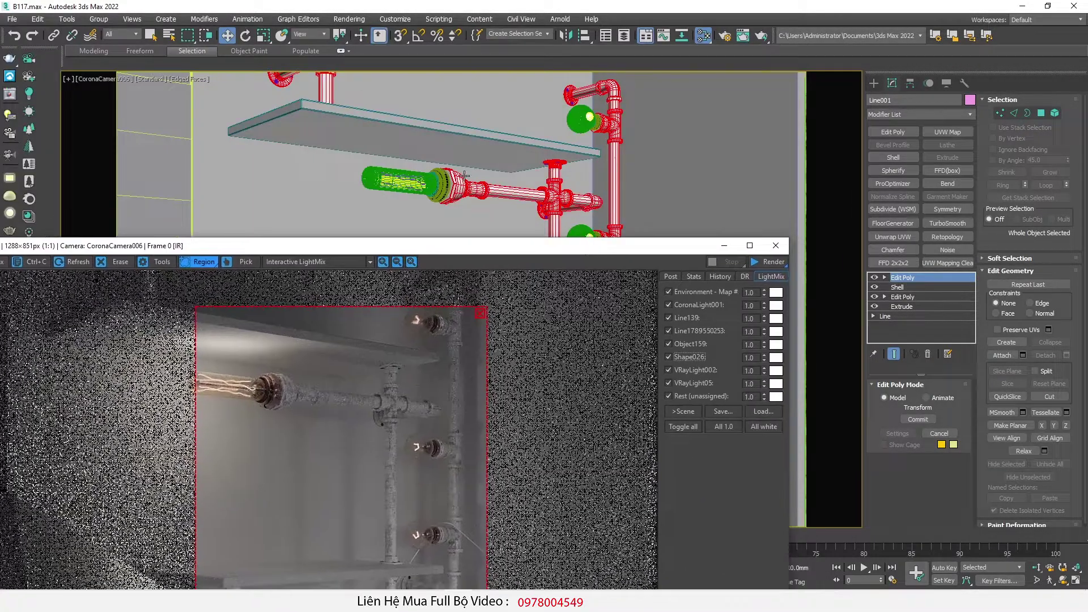
left_click(169, 35)
type("cor")
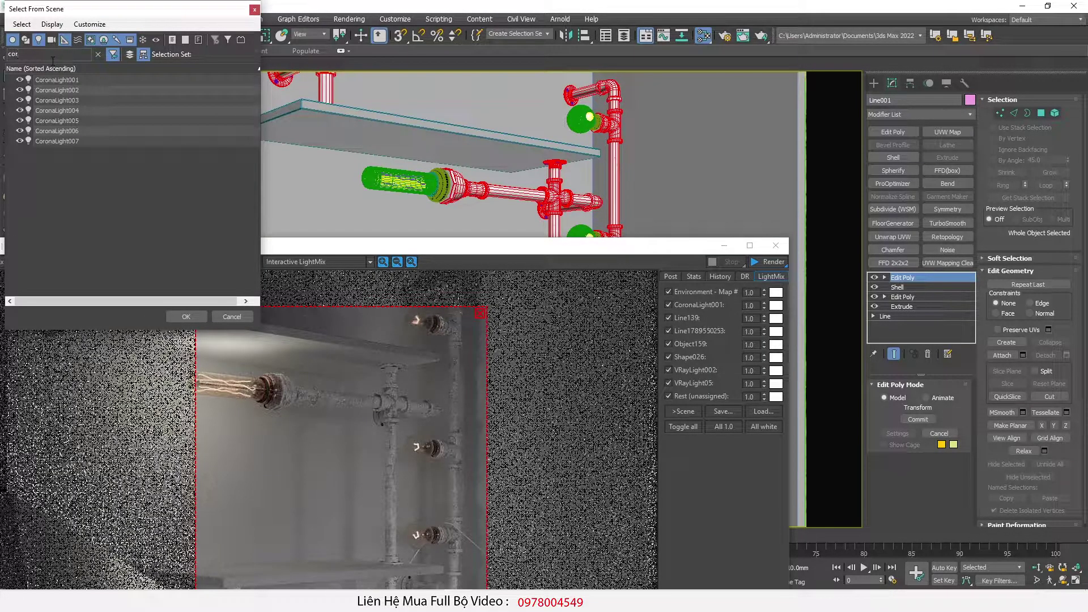
left_click(57, 80)
left_click(186, 316)
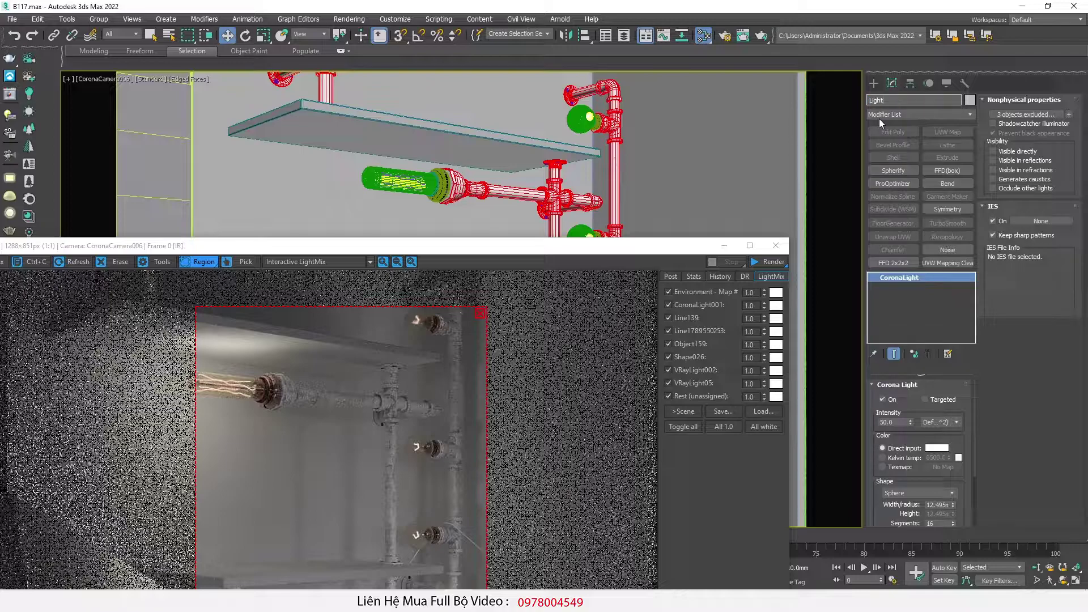
type("Light Kitchen")
Step: Select Shape026, the bulb filament mesh, from the scene list and rename it as "Soi Toc Bong Den"
left_click(166, 39)
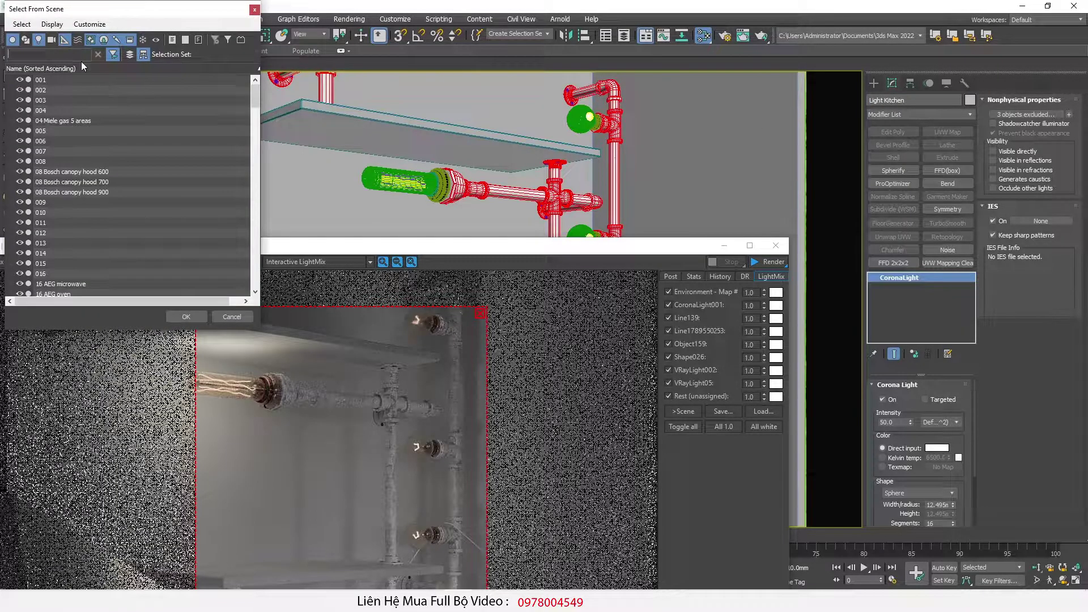
type("Shap")
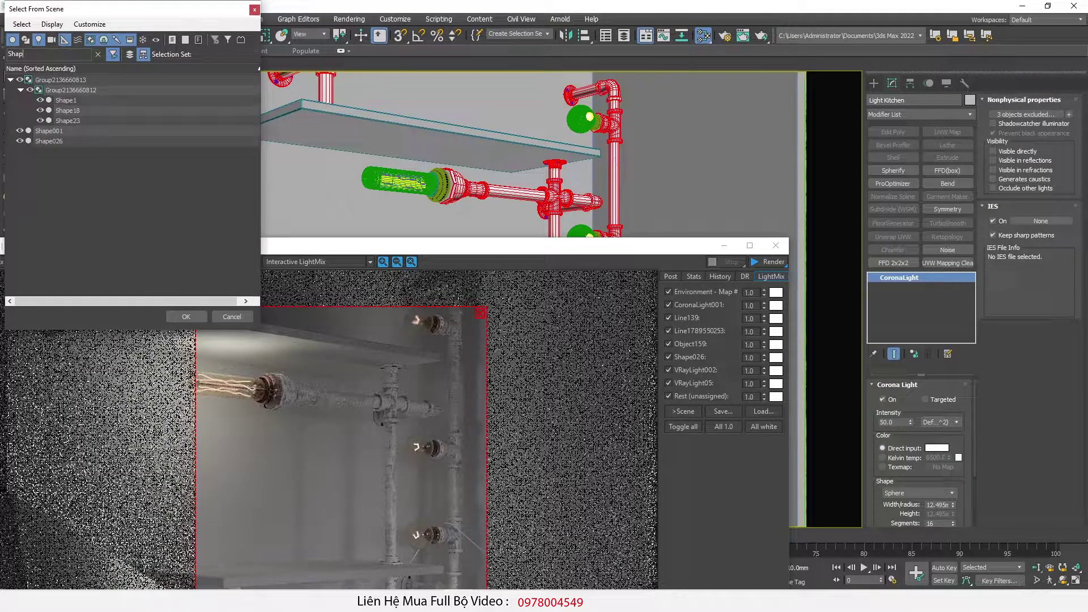
double_click(55, 141)
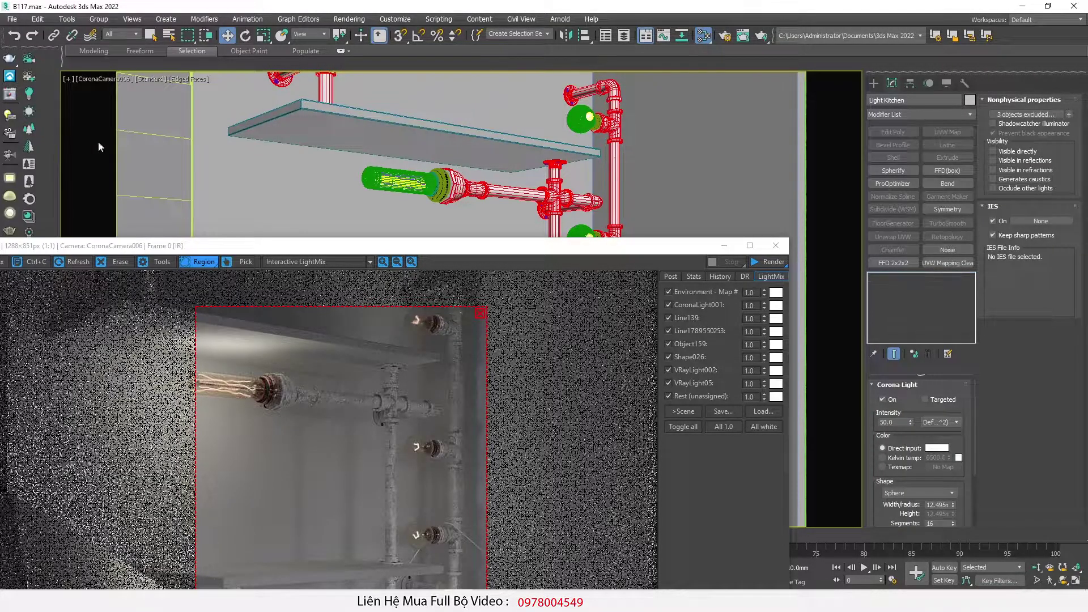
left_click(908, 103)
type("Li")
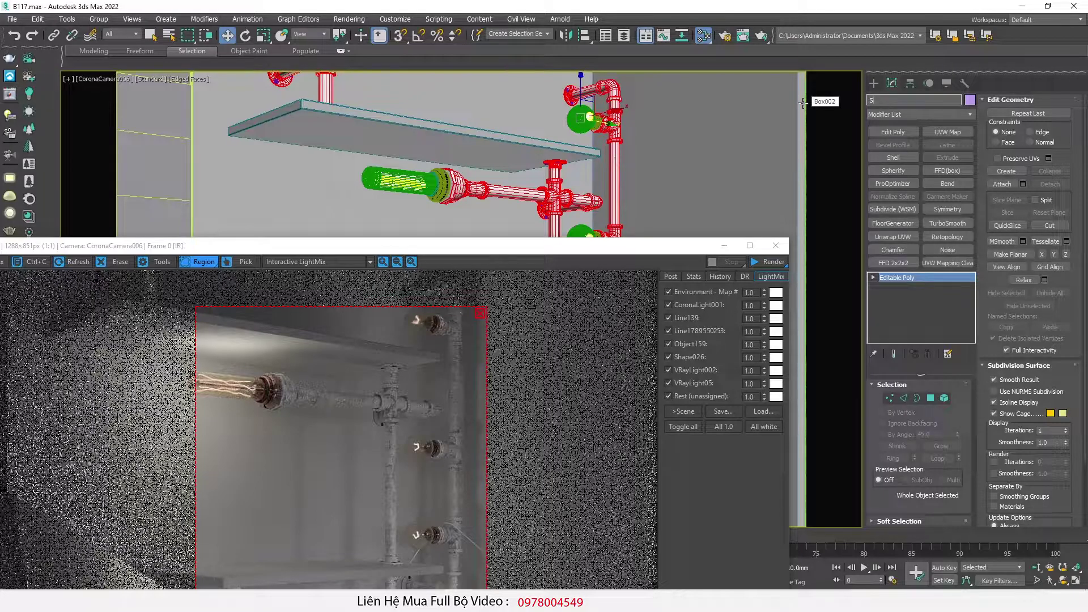
type(" Bong Den")
key("Return")
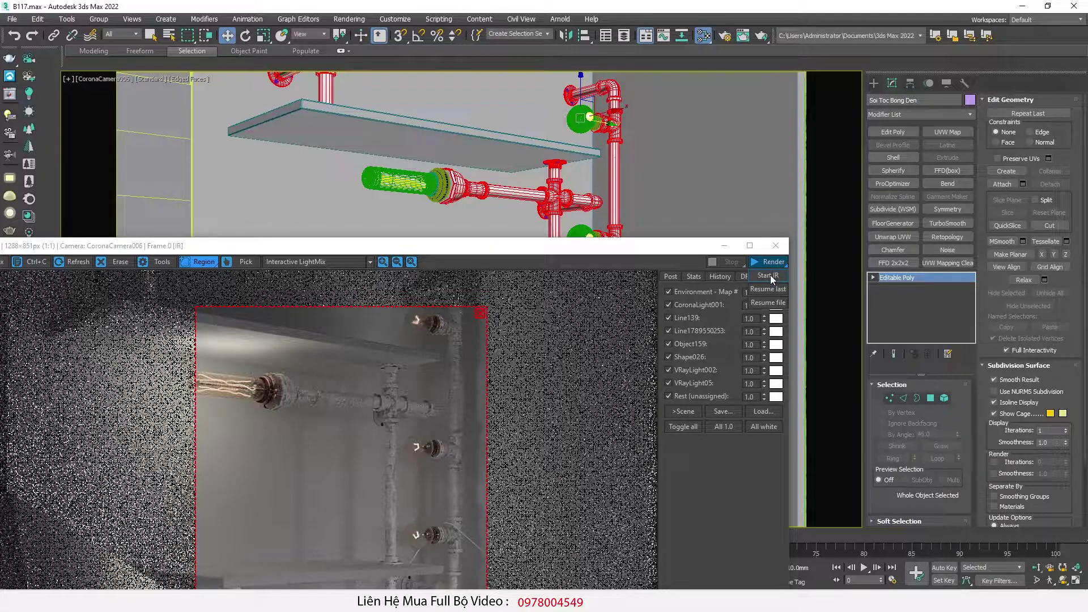
Step: Restart the interactive render, clear the render region around the shelf bulbs, and stop the render
left_click(770, 263)
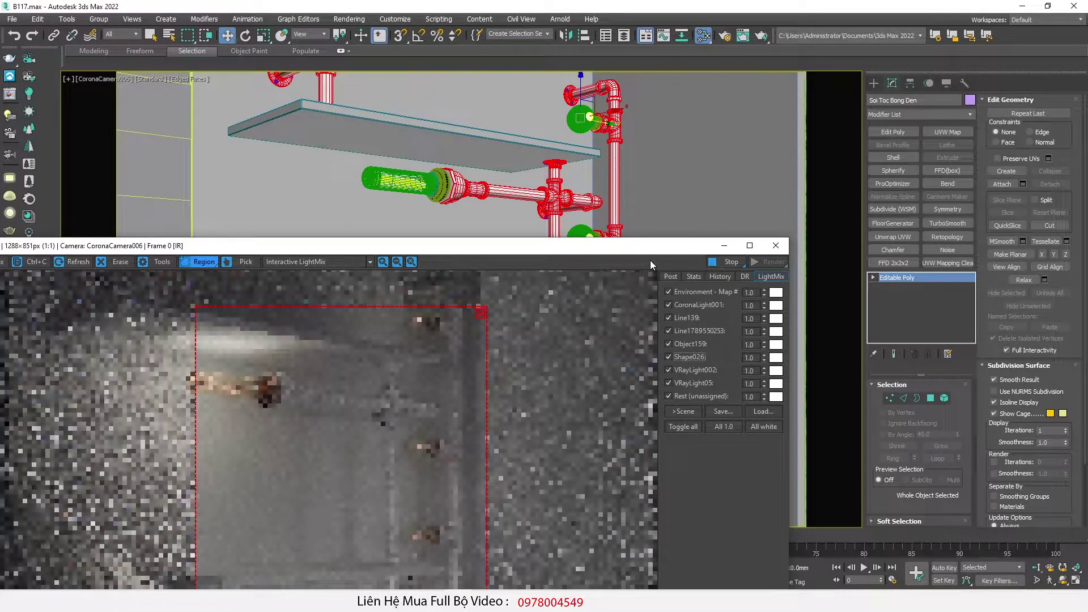
left_click_drag(639, 250, 631, 137)
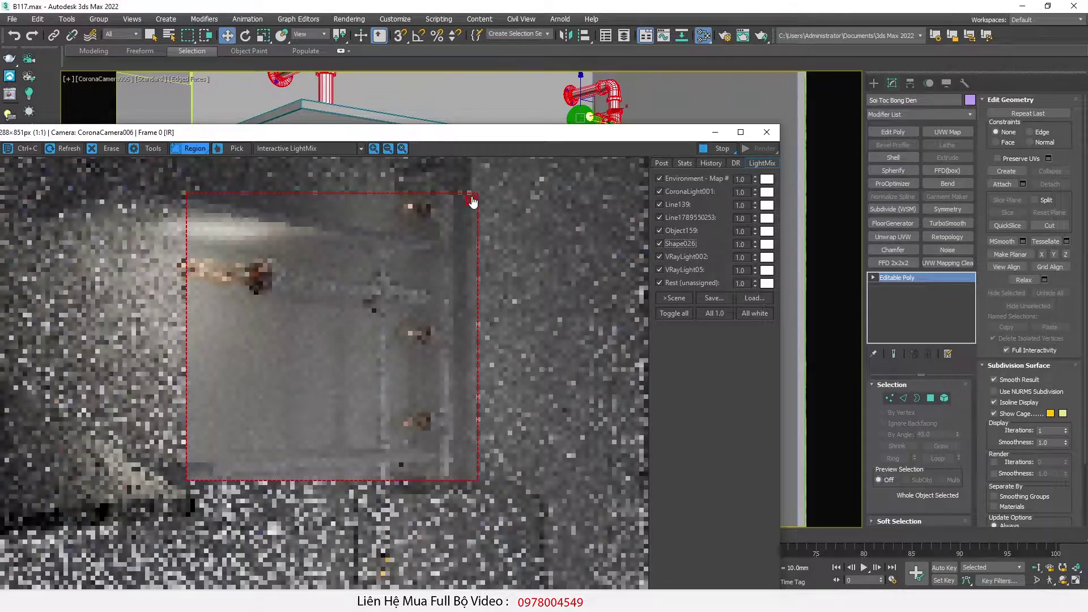
left_click(719, 148)
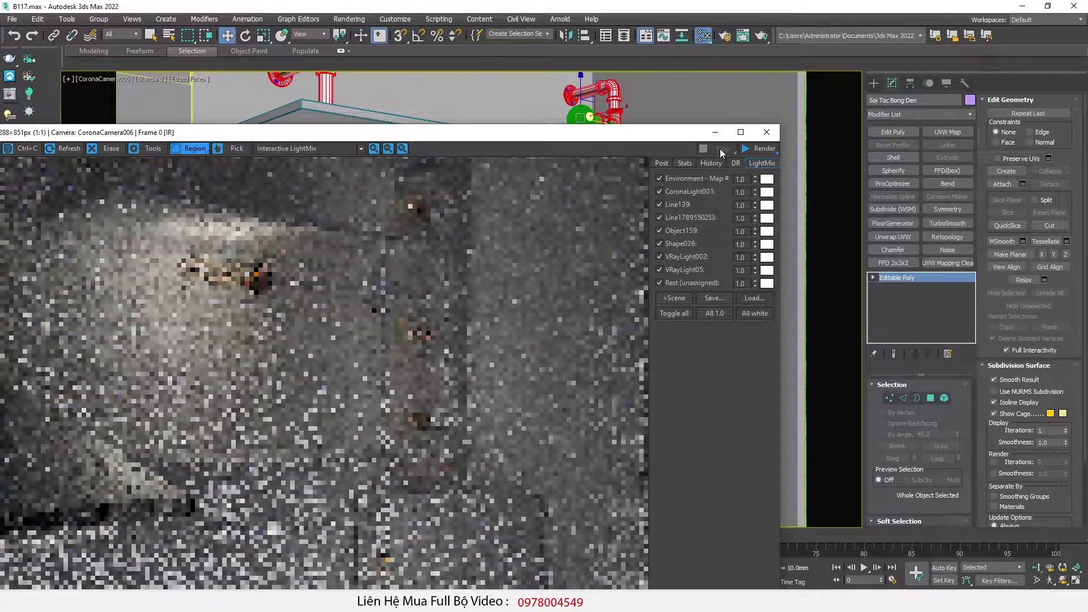
Step: Regenerate the interactive LightMix layers in the Corona scene settings, separated by instanced lights and included in denoising
left_click(725, 35)
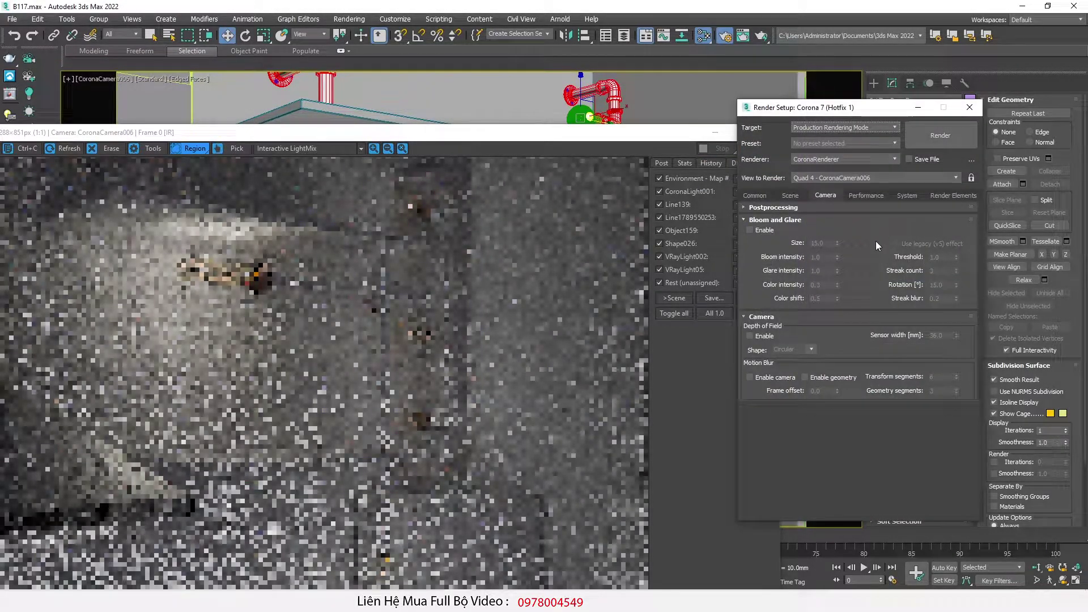
left_click(785, 196)
left_click(801, 236)
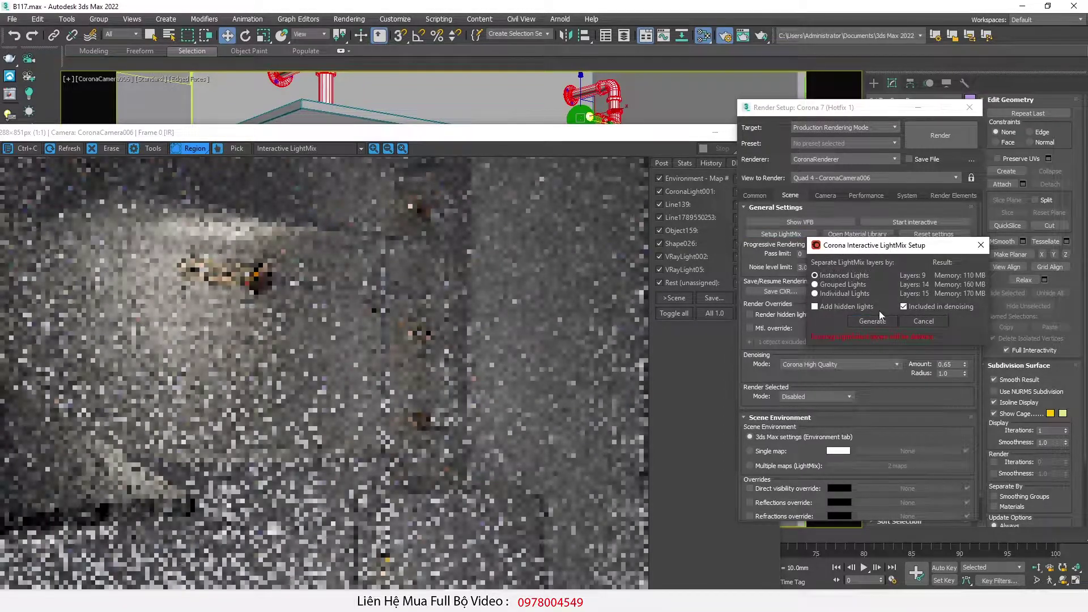
left_click(878, 321)
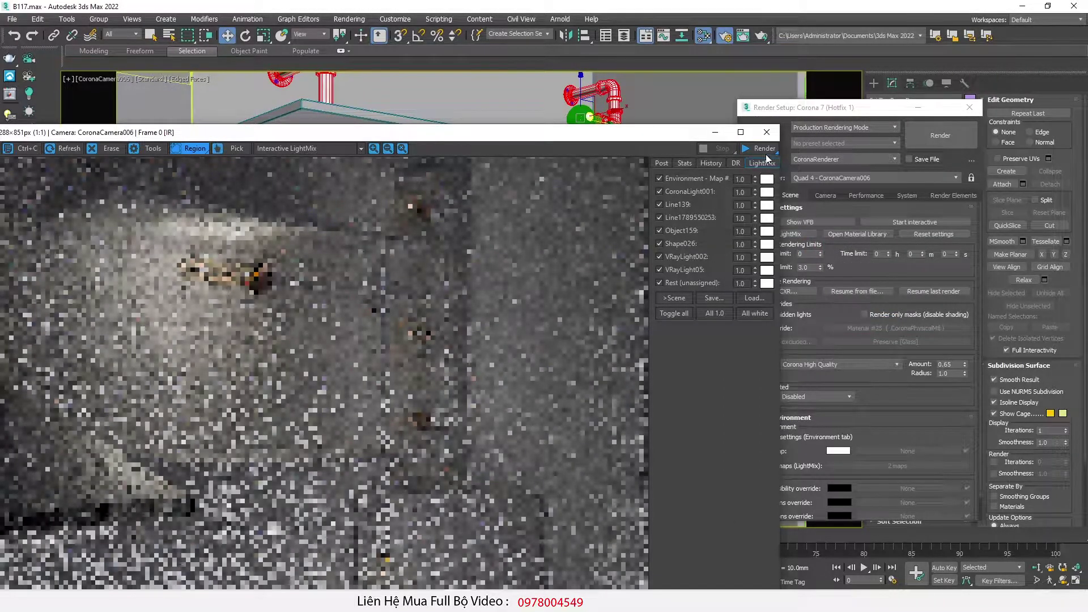
Step: Start the interactive render with the regenerated LightMix layers and reposition the render window to show more of the image
left_click(765, 148)
left_click(764, 162)
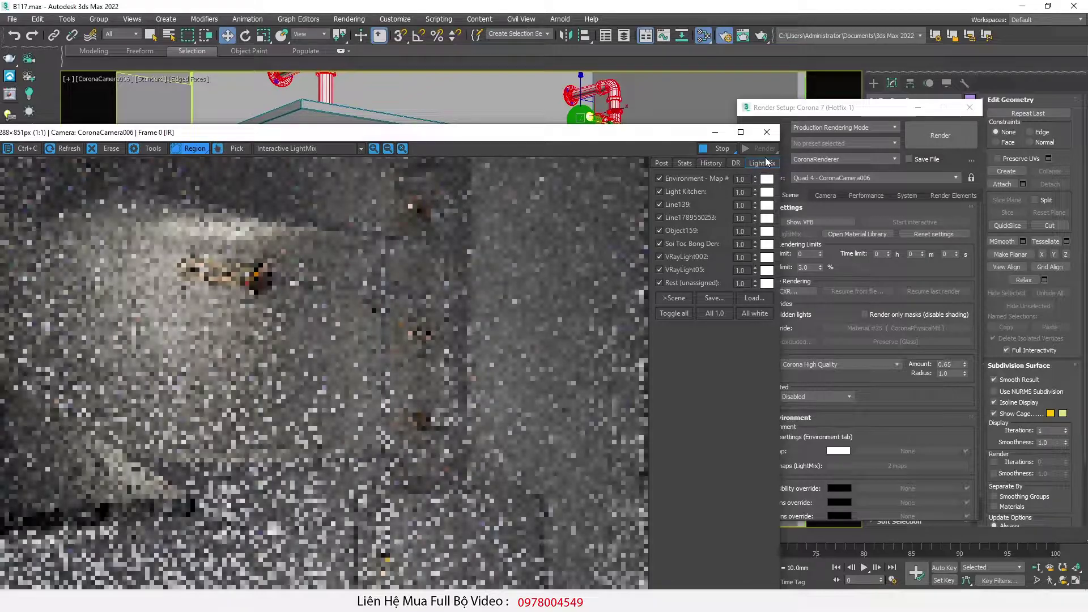
left_click_drag(436, 138, 484, 69)
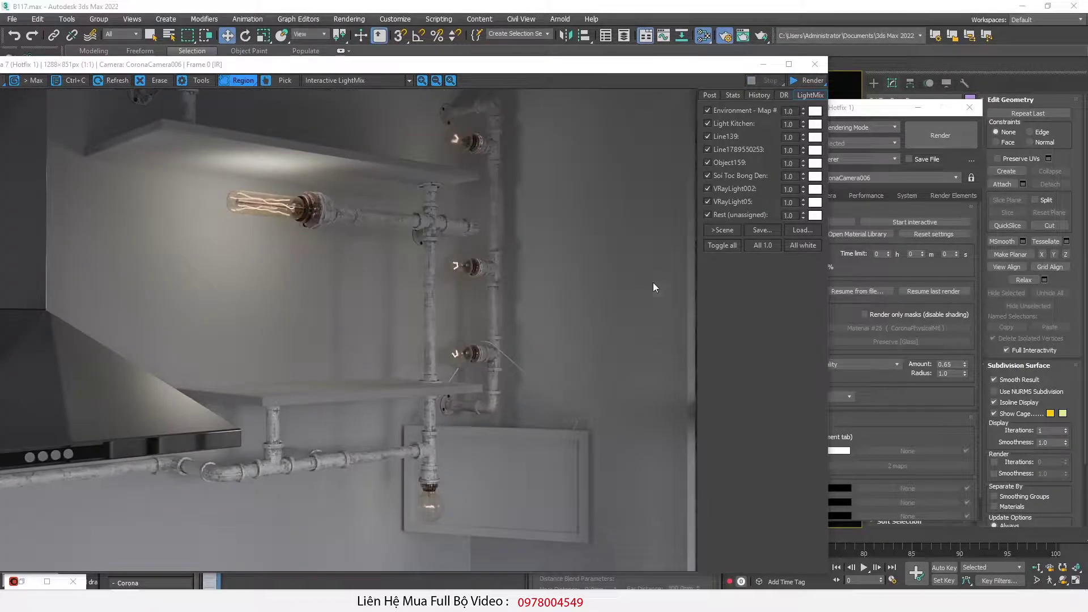
Step: Enable bloom and glare with size 50 and bloom intensity 10, check the glow on the bulbs, and return to the LightMix layers
left_click(710, 96)
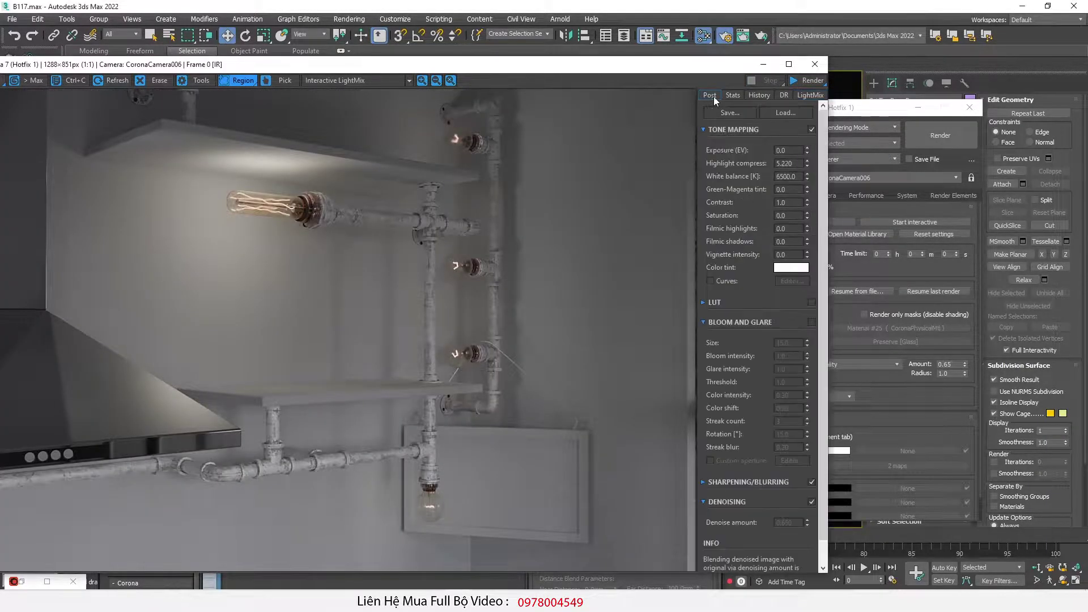
left_click(811, 323)
double_click(795, 343)
type("50")
key("Return")
double_click(786, 356)
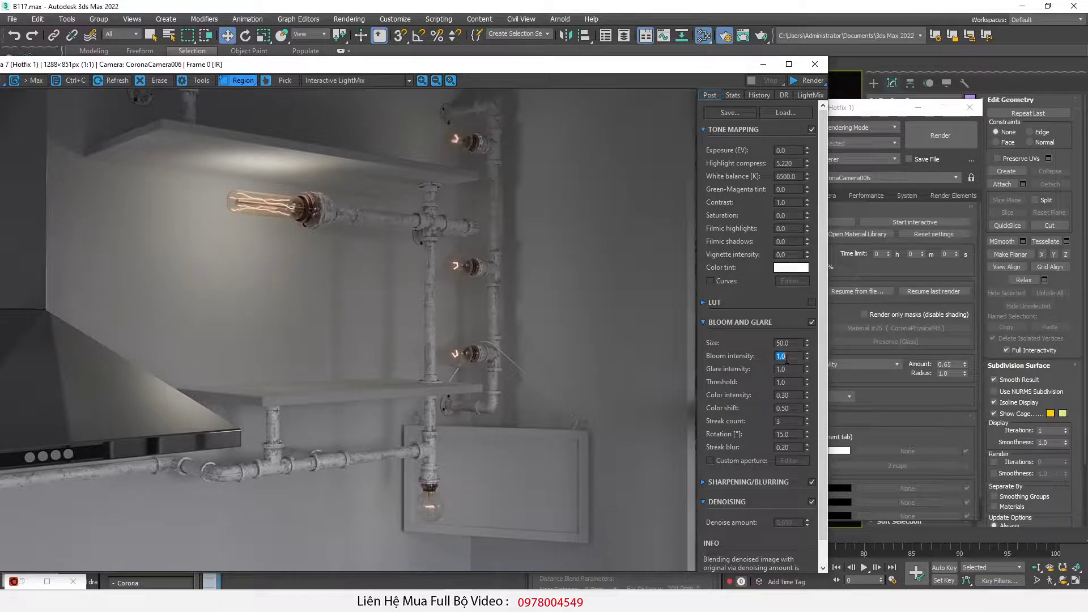
type("10")
key("Return")
scroll(464, 280, "up", 1)
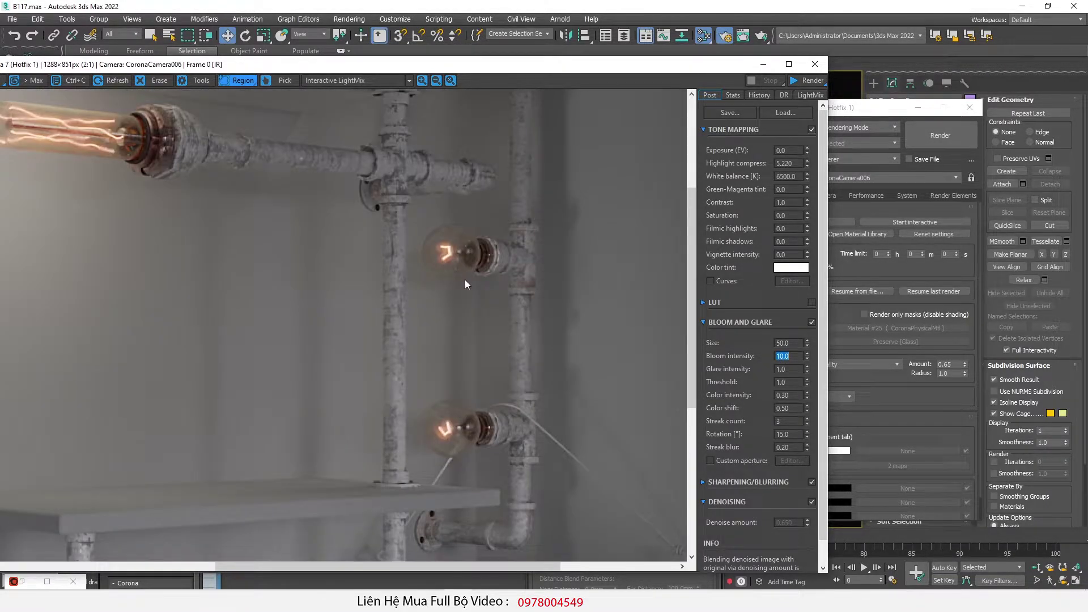
scroll(464, 280, "down", 1)
left_click(807, 95)
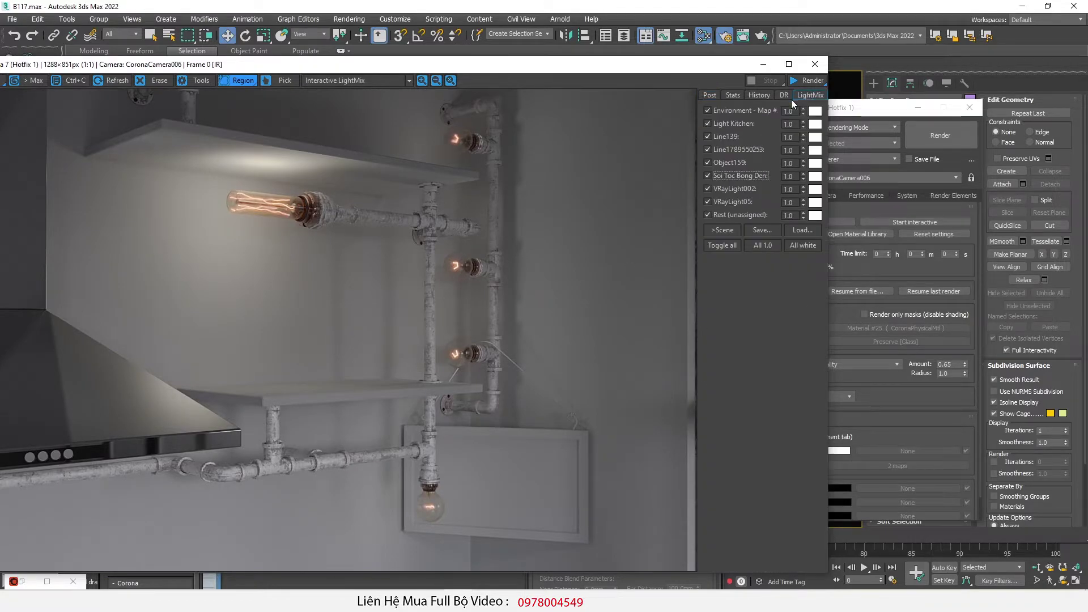